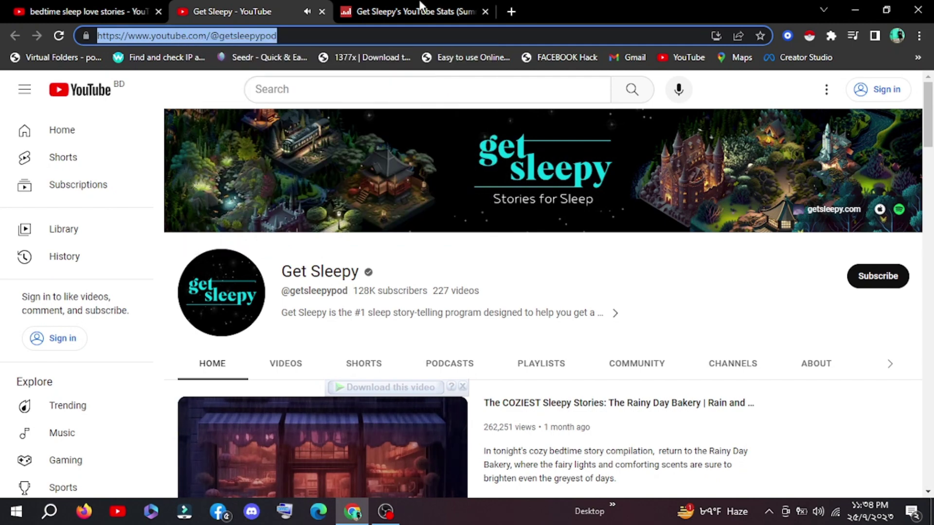
# Examine the Get Sleepy channel's statistics on Social Blade, focusing on its estimated monthly earnings.
pyautogui.click(414, 11)
pyautogui.scroll(10, 629, 380)
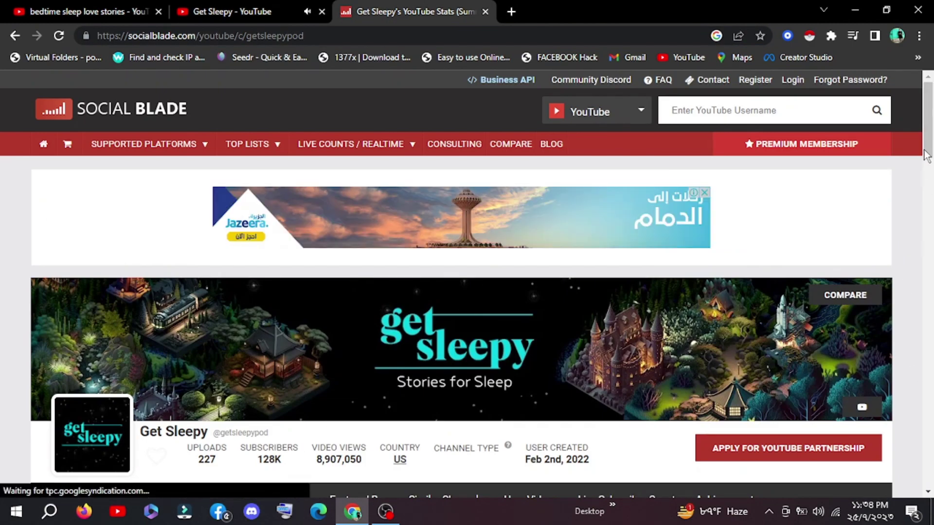
pyautogui.scroll(-5, 629, 380)
pyautogui.scroll(-6, 311, 243)
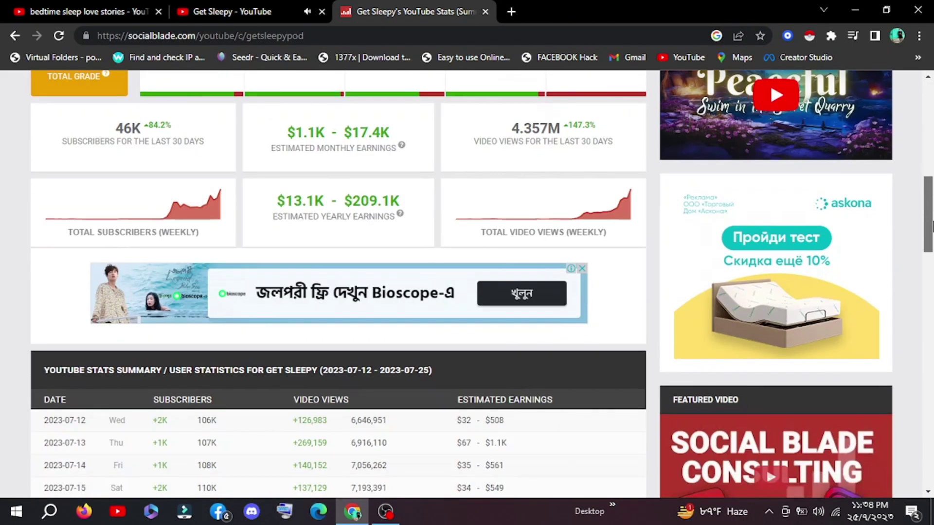
pyautogui.scroll(2, 311, 243)
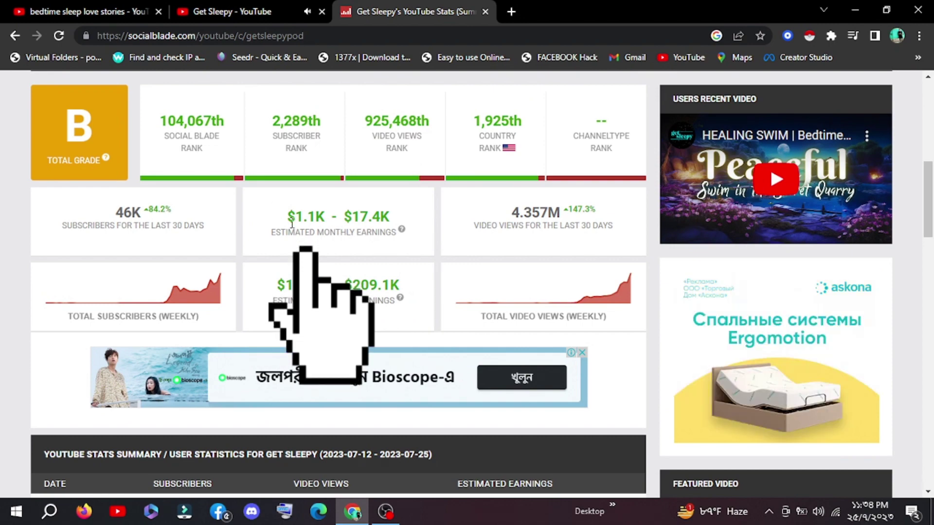
pyautogui.moveTo(285, 216); pyautogui.dragTo(407, 209)
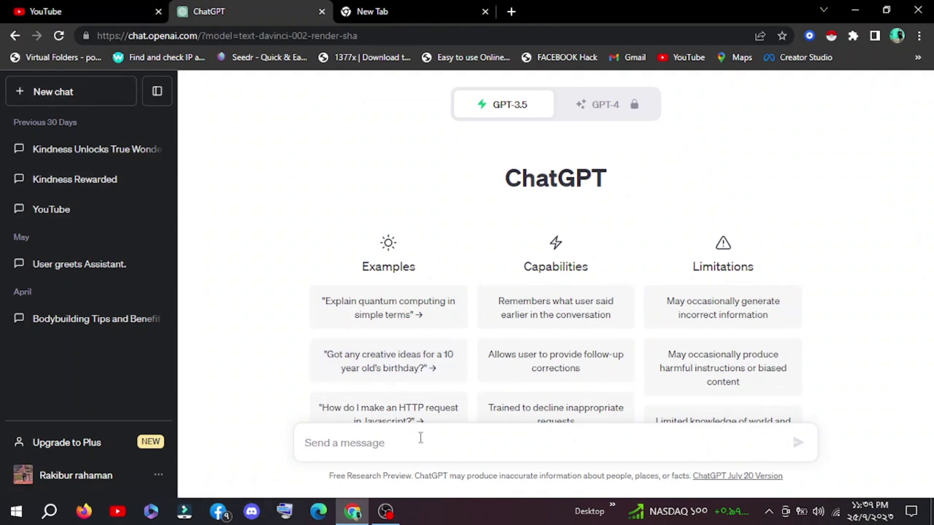
# Ask ChatGPT to "write a bedtime sleep love stories in 200 word".
pyautogui.write('write a bedtime sleep love stories in 200 word')
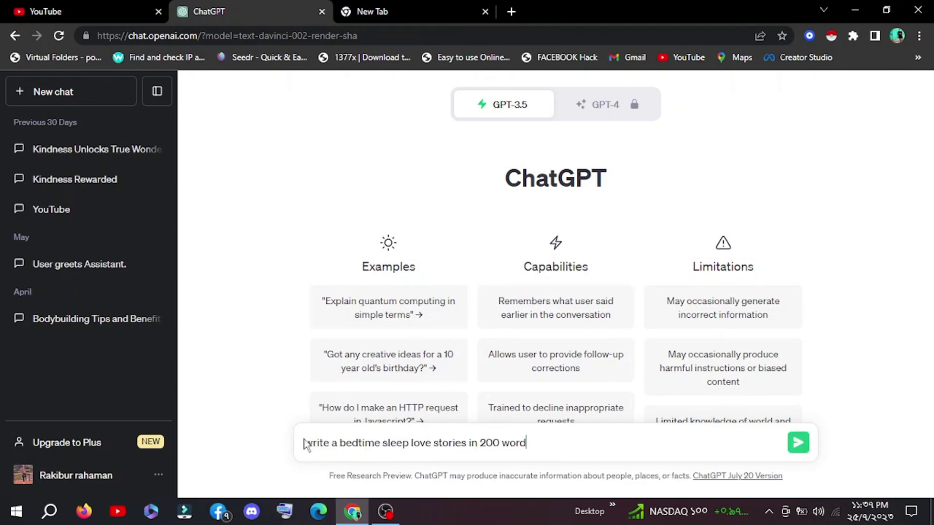
pyautogui.moveTo(537, 443); pyautogui.dragTo(281, 462)
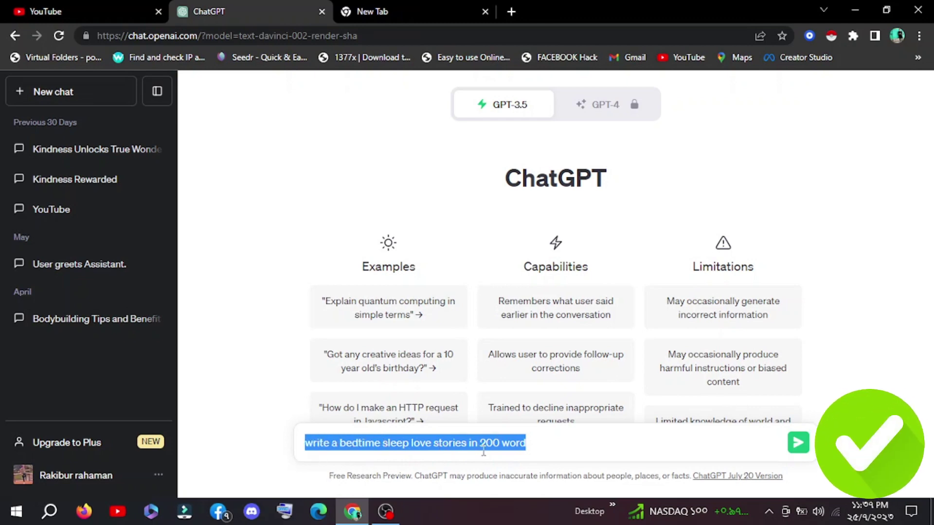
pyautogui.click(793, 447)
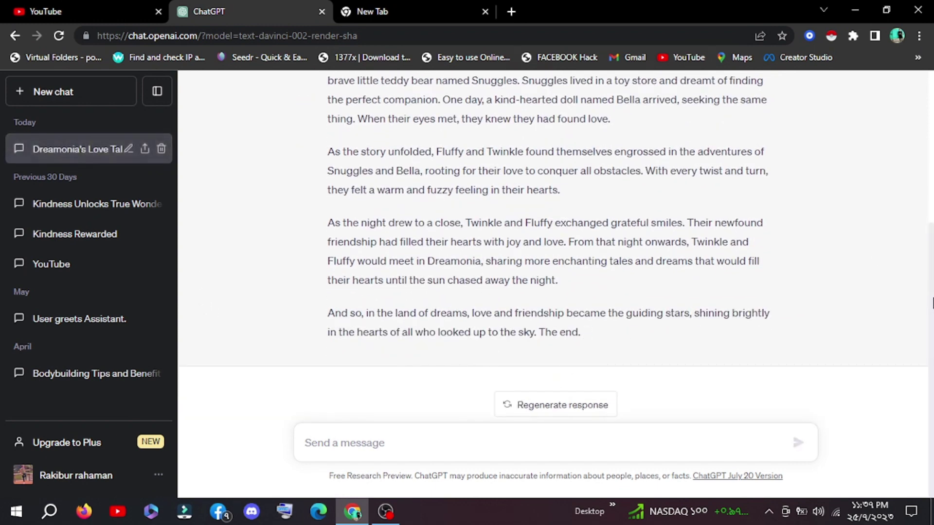
# Review the generated bedtime story from its beginning and copy the whole response.
pyautogui.scroll(5, 923, 318)
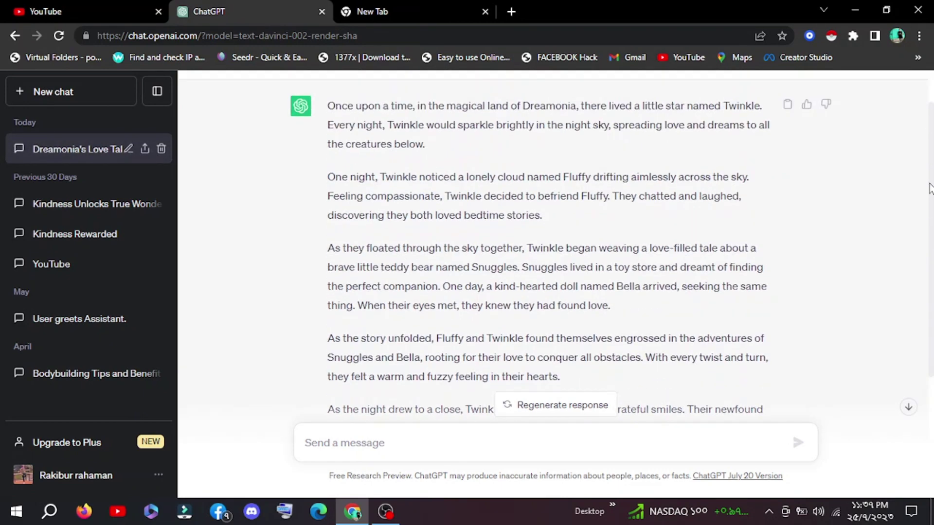
pyautogui.moveTo(329, 152); pyautogui.dragTo(559, 276)
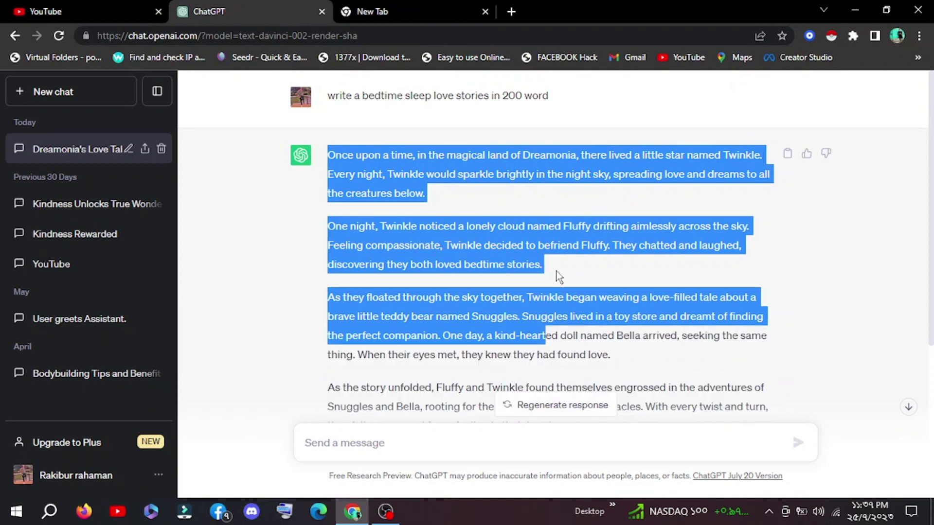
pyautogui.click(538, 119)
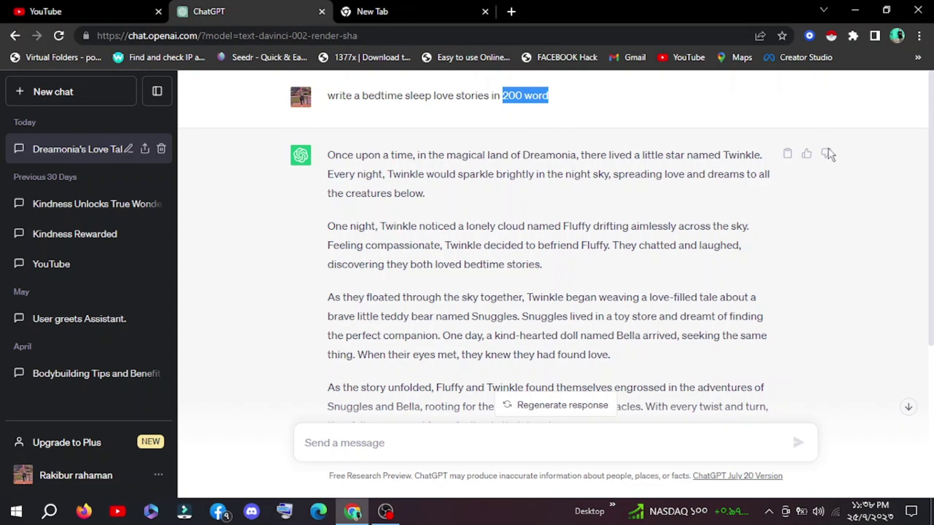
pyautogui.click(787, 155)
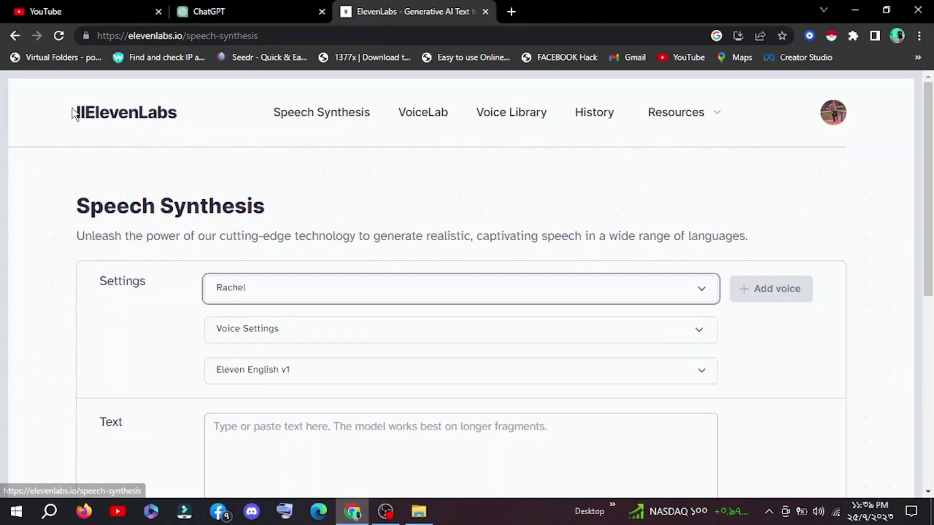
# On the ElevenLabs Speech Synthesis page, look through the available voices and expand the voice settings to examine them.
pyautogui.moveTo(75, 114); pyautogui.dragTo(184, 134)
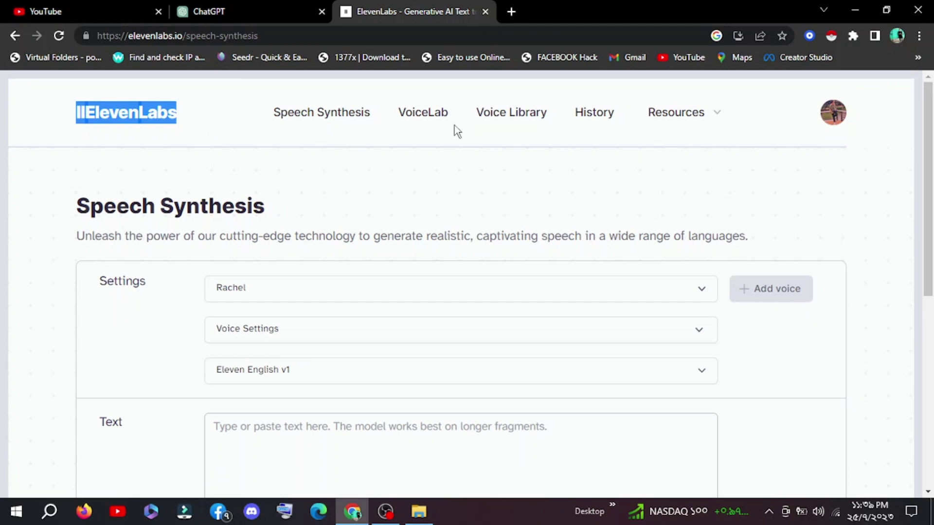
pyautogui.click(317, 290)
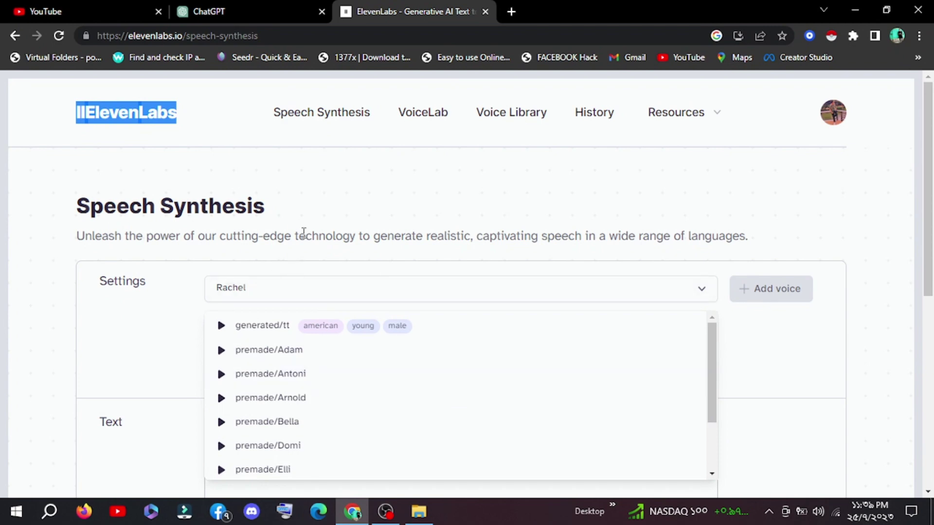
pyautogui.click(366, 208)
pyautogui.scroll(-1, 311, 282)
pyautogui.click(319, 267)
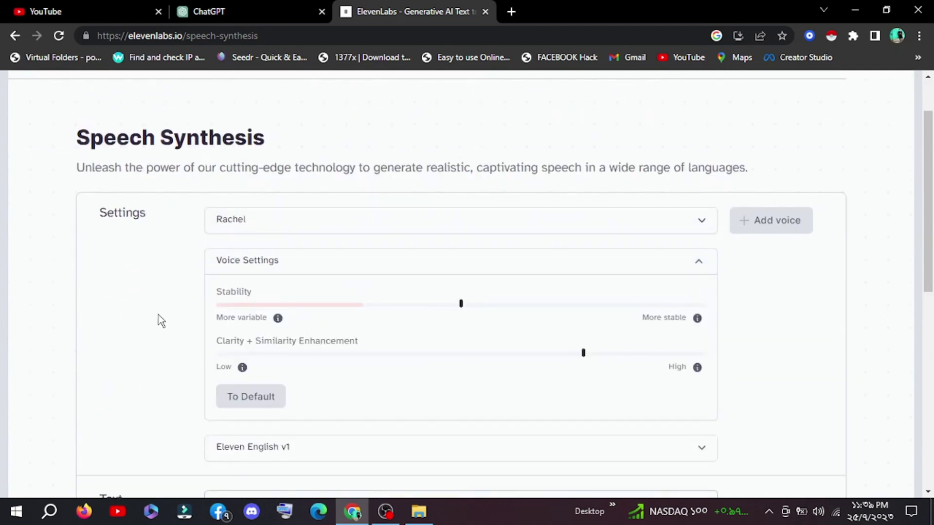
pyautogui.scroll(1, 240, 267)
pyautogui.scroll(-1, 396, 321)
pyautogui.moveTo(930, 255); pyautogui.dragTo(927, 323)
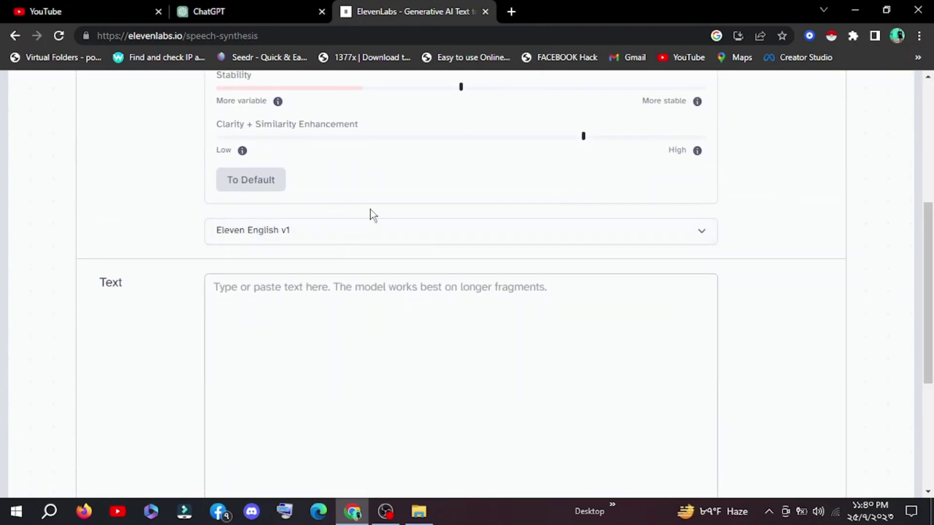
# Copy the story's first paragraph from ChatGPT into the ElevenLabs speech text box.
pyautogui.click(276, 311)
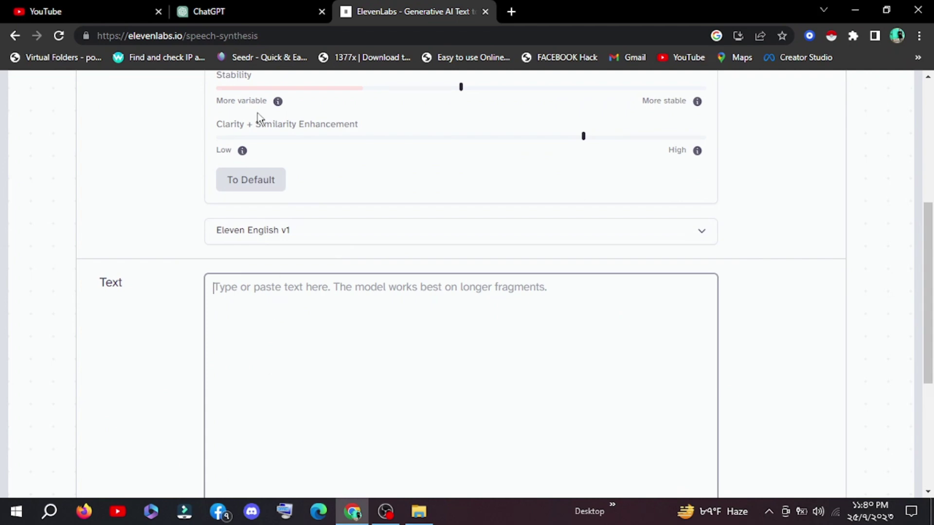
pyautogui.click(236, 8)
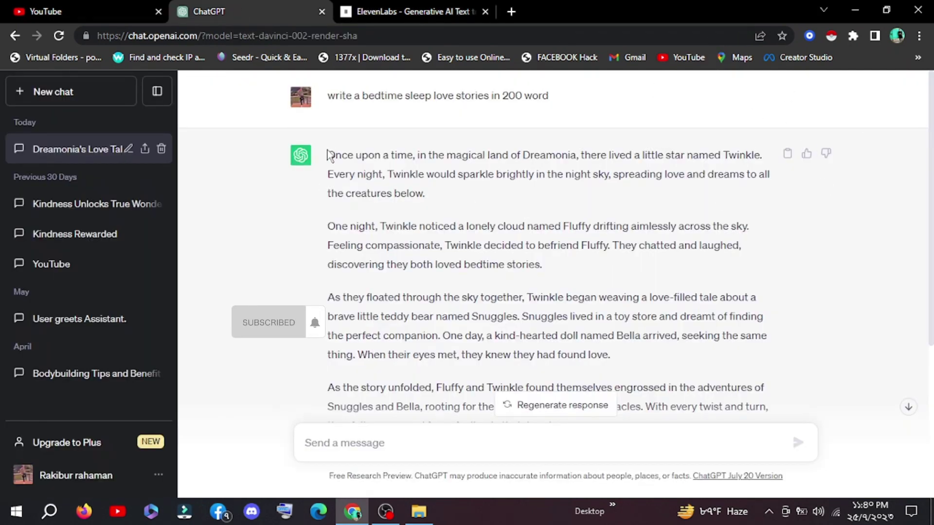
pyautogui.moveTo(328, 156); pyautogui.dragTo(443, 193)
pyautogui.rightClick(390, 170)
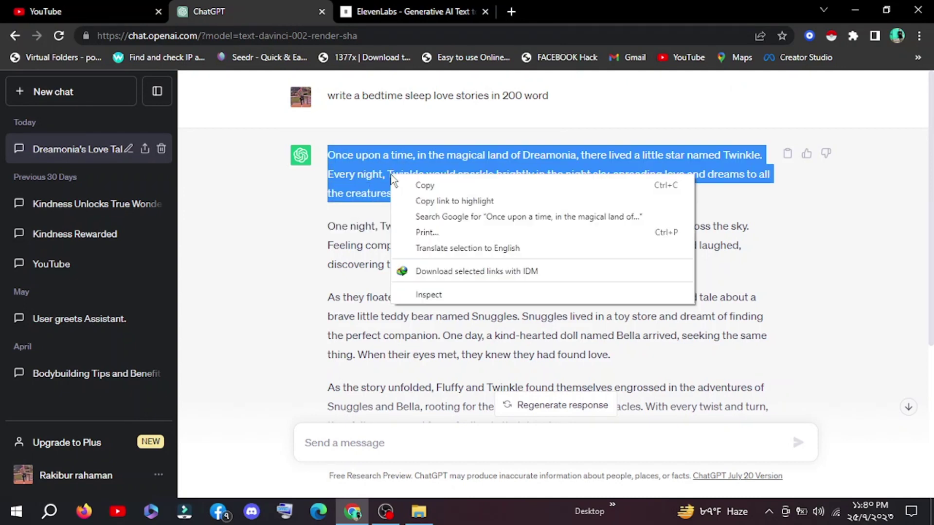
pyautogui.click(423, 184)
pyautogui.click(374, 10)
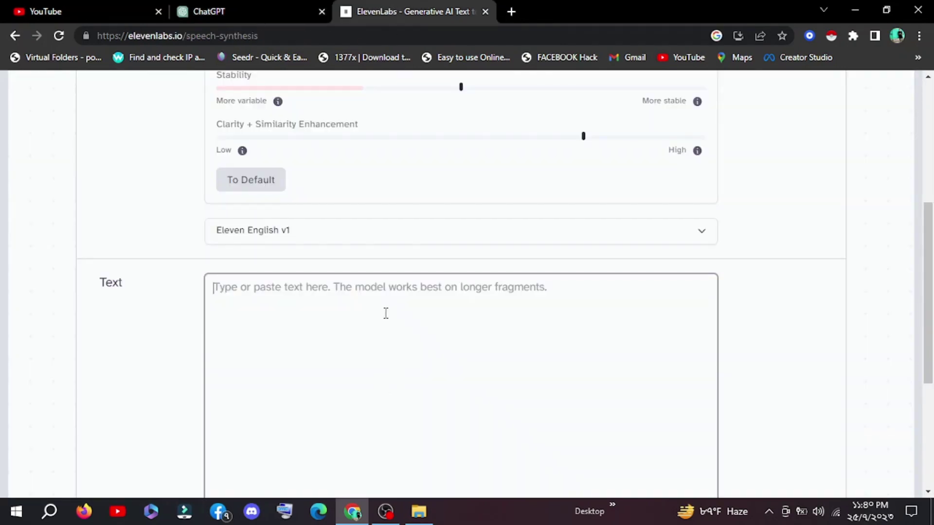
pyautogui.hotkey('ctrl', 'v')
# Check the pasted text's character count and generate its speech with the Rachel voice and Eleven English v1.
pyautogui.scroll(1, 394, 304)
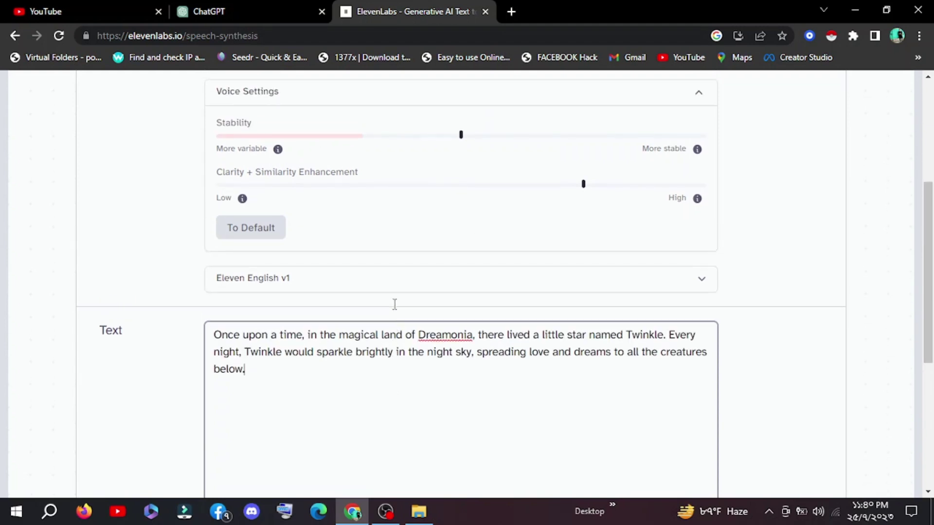
pyautogui.scroll(-4, 394, 306)
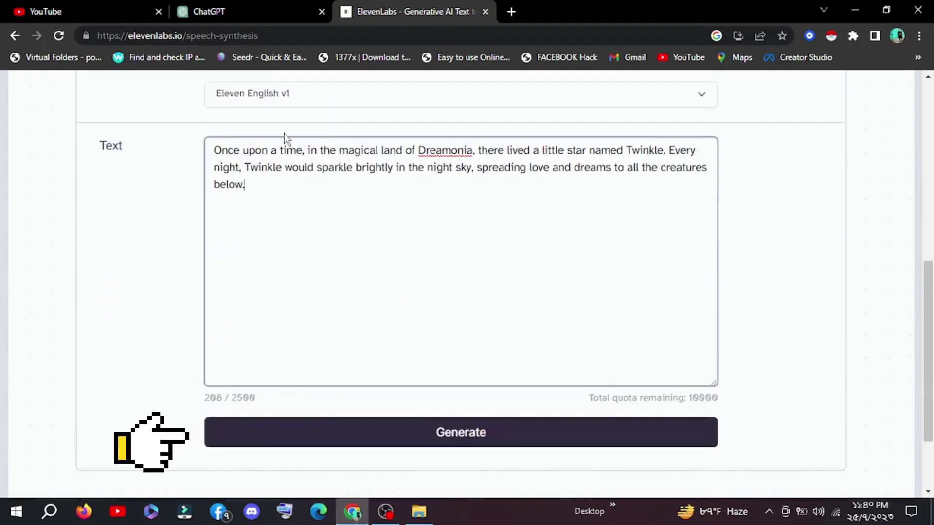
pyautogui.doubleClick(214, 397)
pyautogui.moveTo(234, 394); pyautogui.dragTo(283, 389)
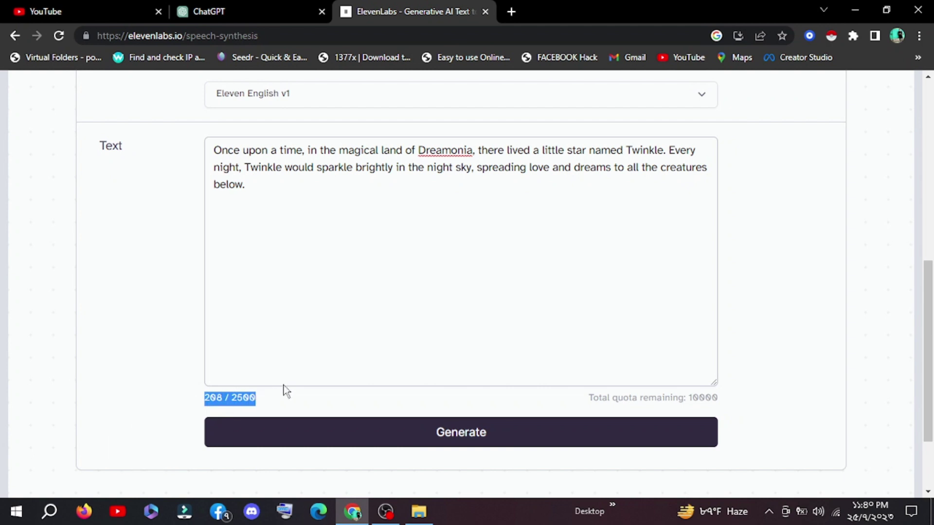
pyautogui.click(368, 204)
pyautogui.click(458, 441)
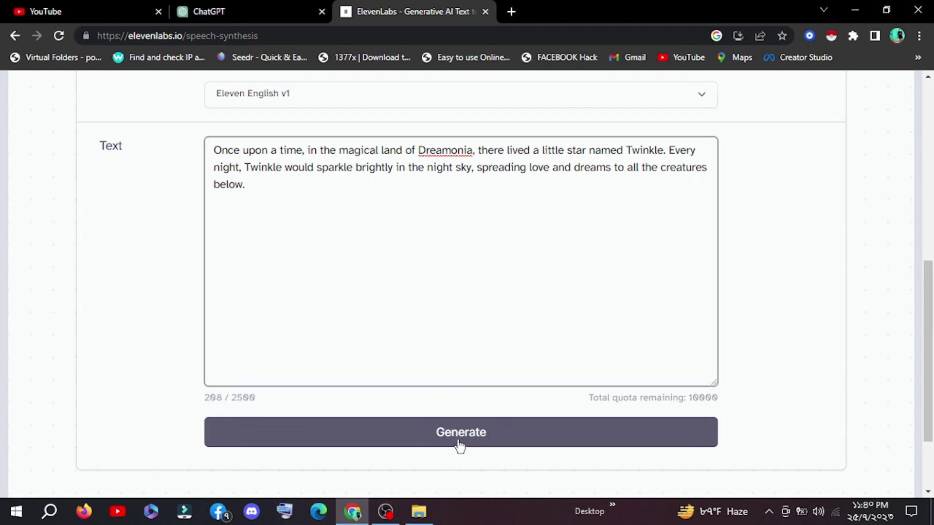
pyautogui.click(459, 443)
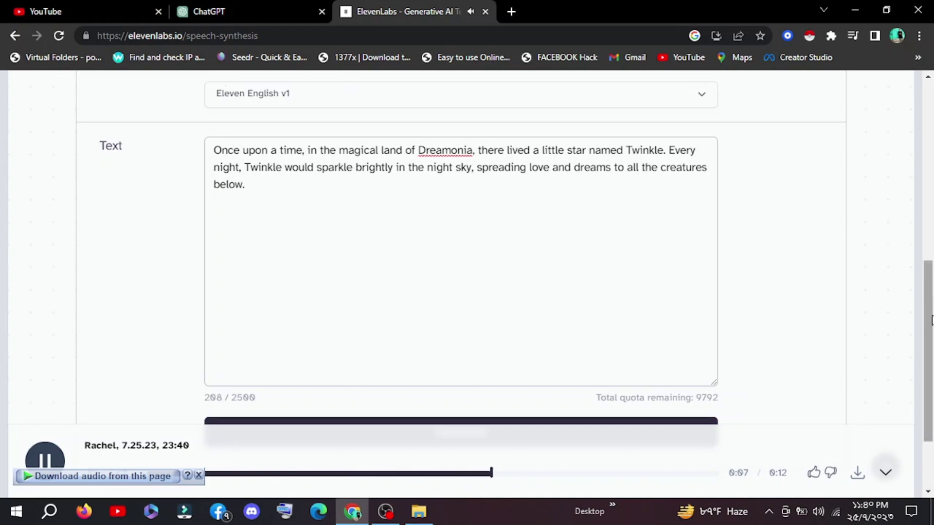
# Request the download of the generated speech audio in the Music category and open the choice of save location.
pyautogui.moveTo(928, 299); pyautogui.dragTo(931, 350)
pyautogui.scroll(-1, 931, 349)
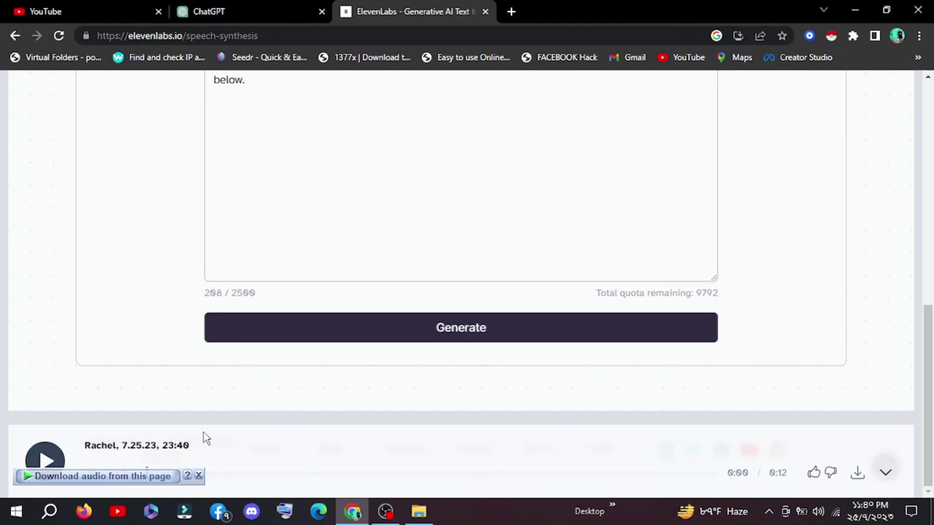
pyautogui.click(139, 475)
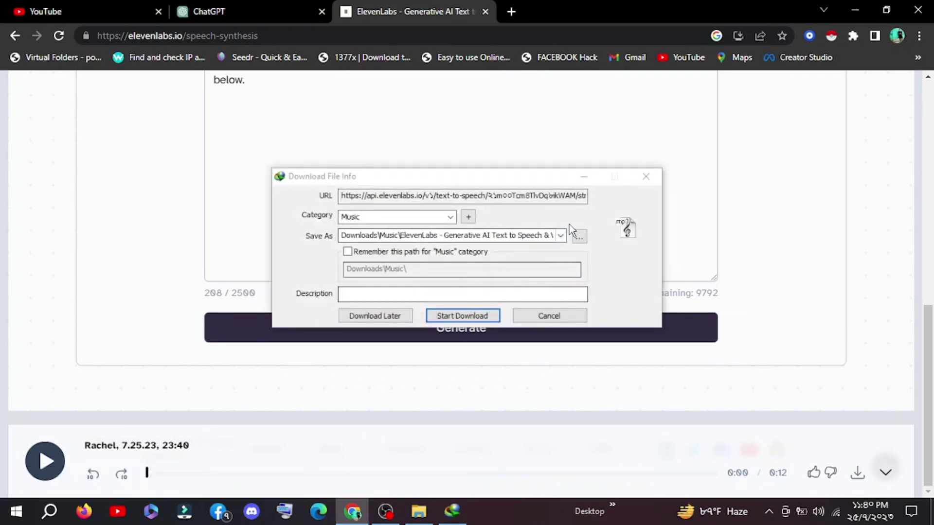
pyautogui.click(579, 237)
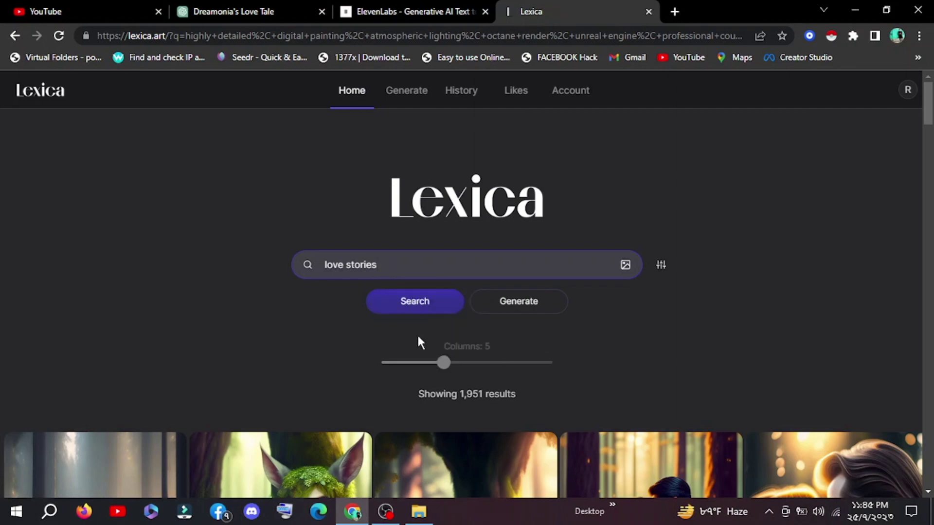
# In Lexica's "love stories" results, copy the prompt of the snowy portrait of a couple under a mistletoe tree.
pyautogui.scroll(-1, 481, 355)
pyautogui.moveTo(928, 112); pyautogui.dragTo(928, 202)
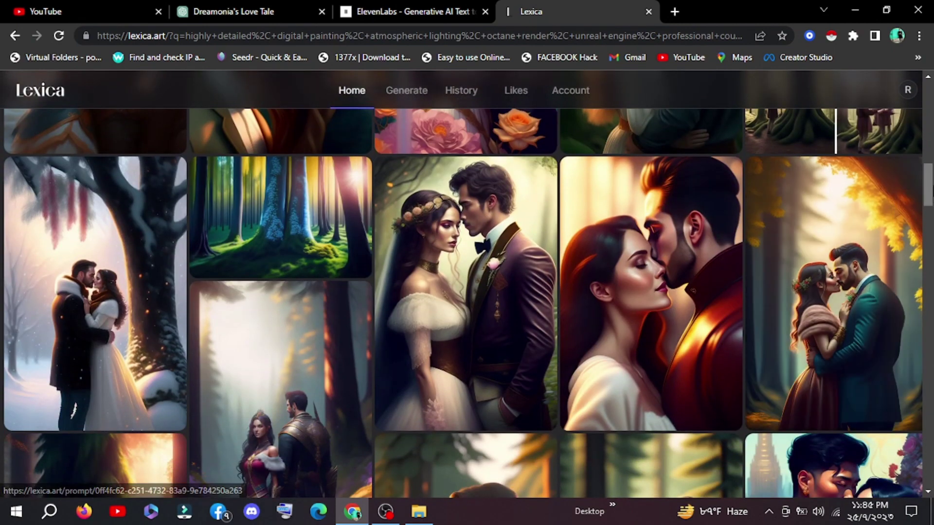
pyautogui.scroll(1, 827, 292)
pyautogui.scroll(-3, 132, 236)
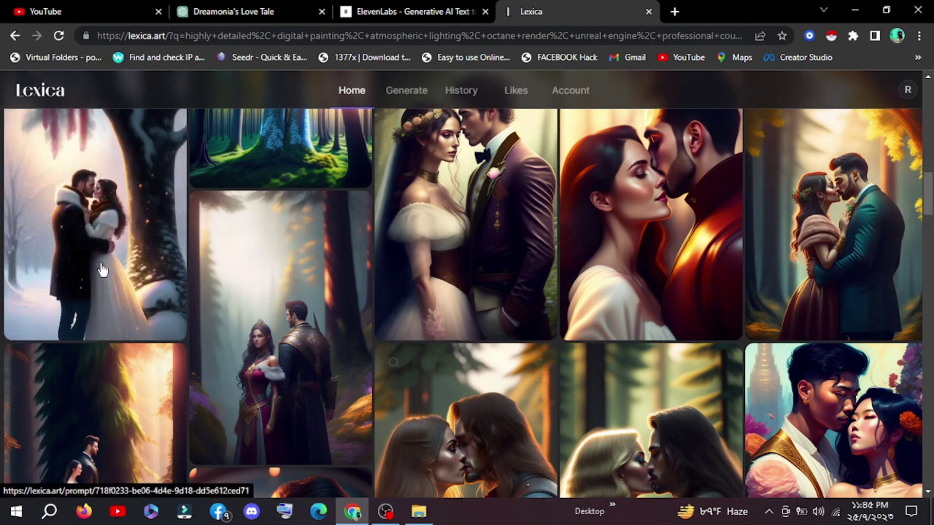
pyautogui.click(90, 234)
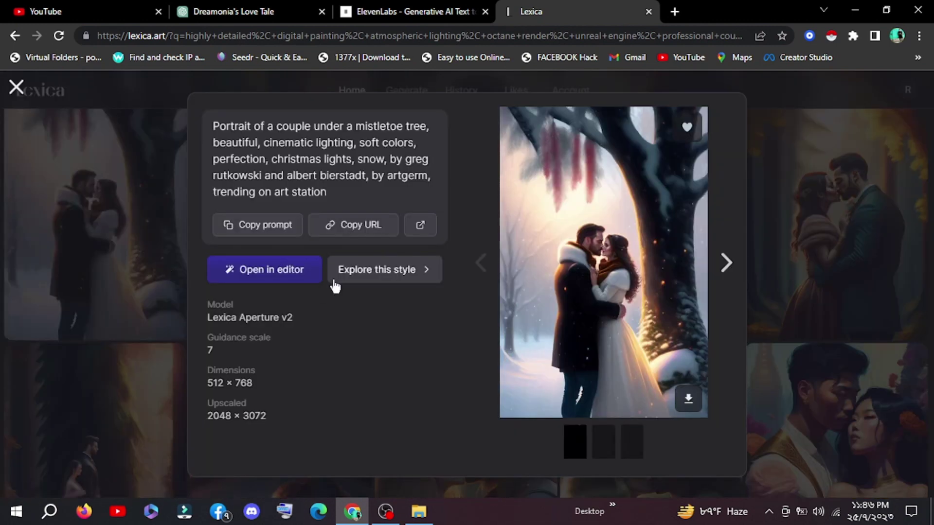
pyautogui.click(251, 226)
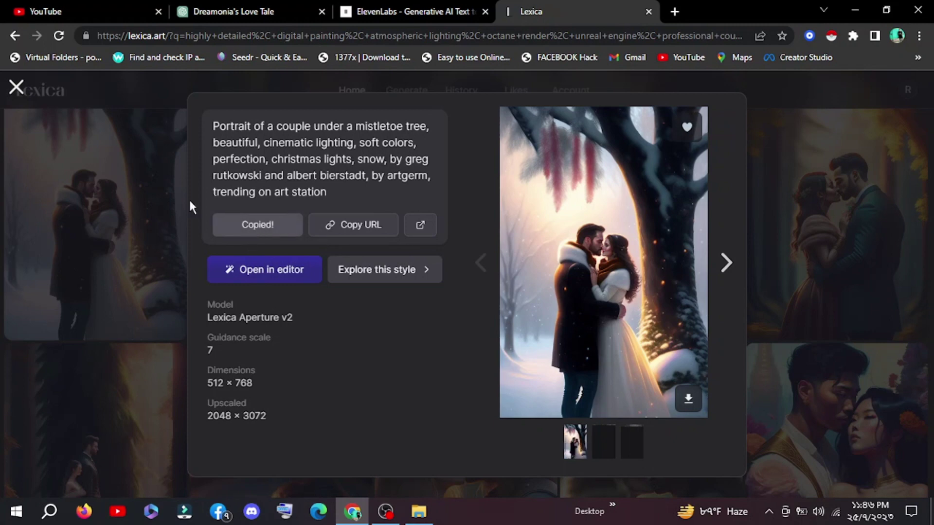
pyautogui.click(16, 87)
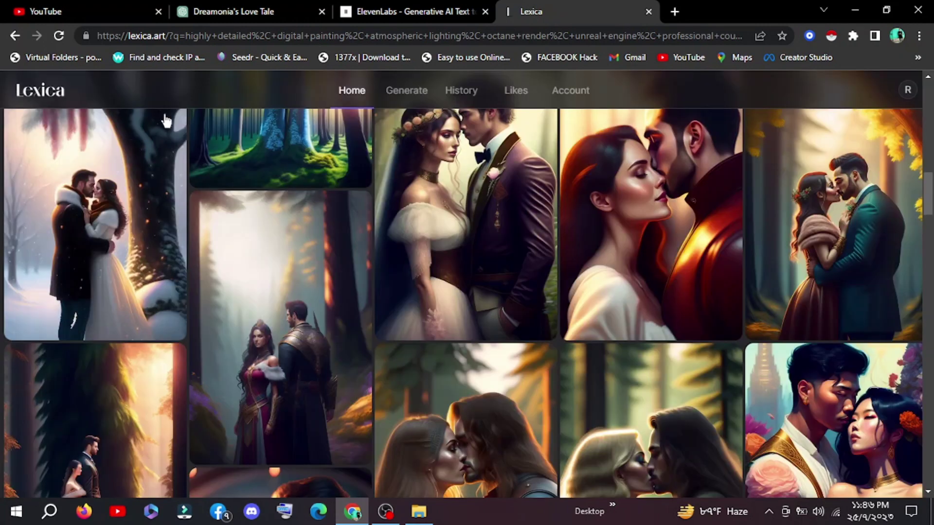
# Open Lexica's image generator and paste the copied mistletoe-tree couple prompt as the image description.
pyautogui.click(407, 92)
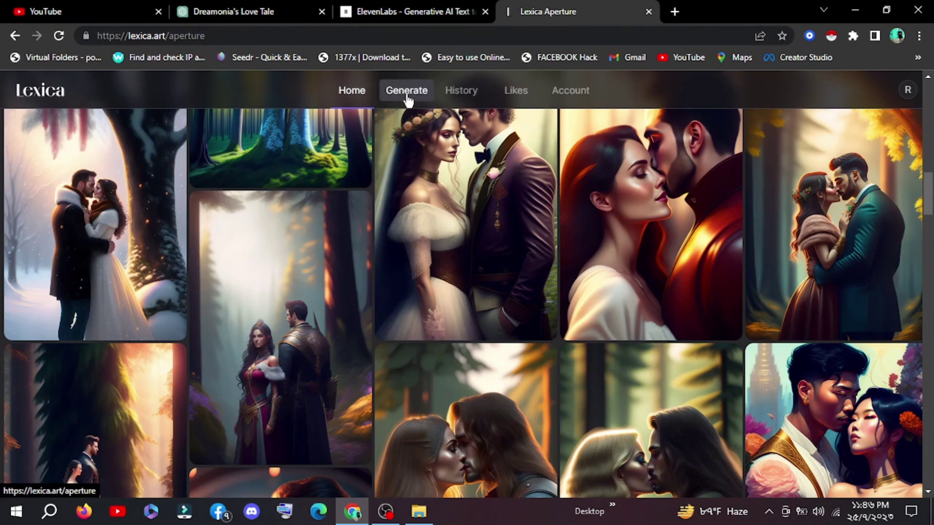
pyautogui.click(195, 189)
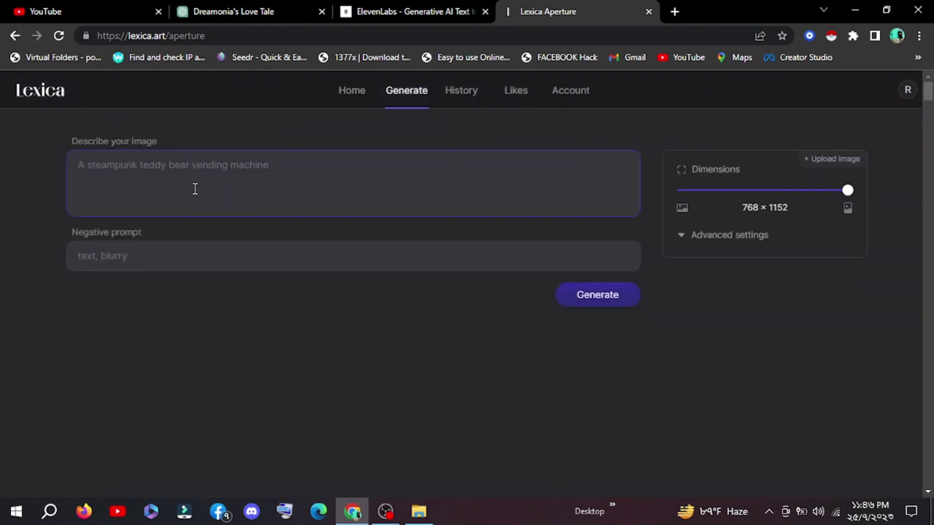
pyautogui.hotkey('ctrl', 'v')
pyautogui.moveTo(802, 194)
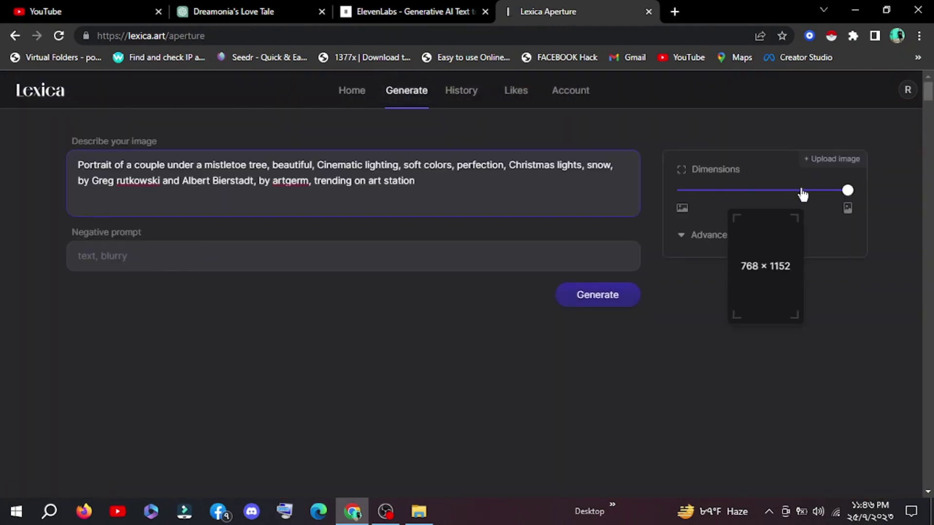
# Set the image dimensions to 1152 × 768 and generate images from the mistletoe-tree couple prompt.
pyautogui.moveTo(846, 197); pyautogui.dragTo(518, 238)
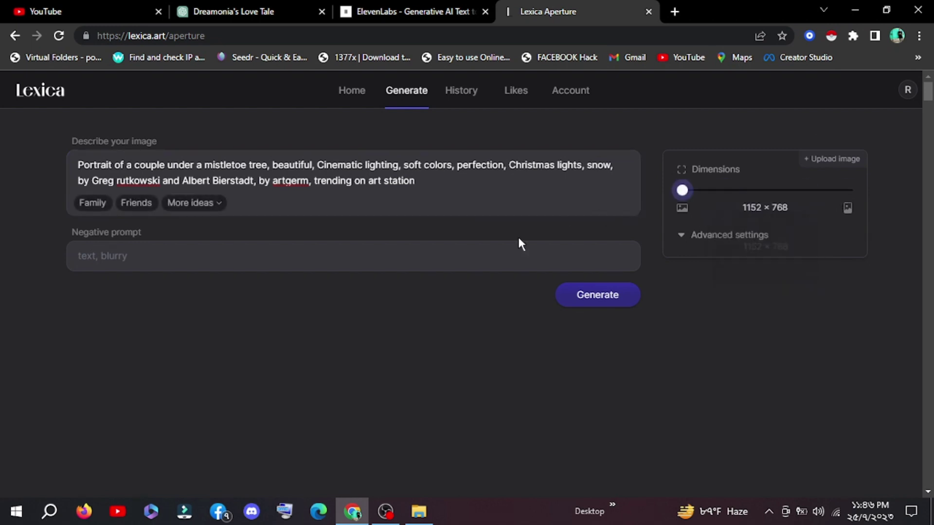
pyautogui.click(599, 293)
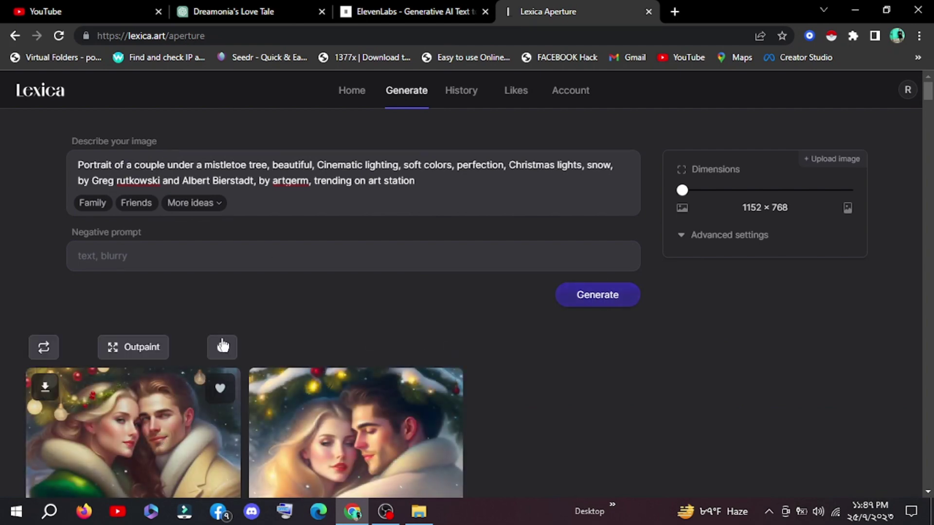
# Look over the generated couple images, enlarge the second one and open its context options.
pyautogui.scroll(-1, 311, 282)
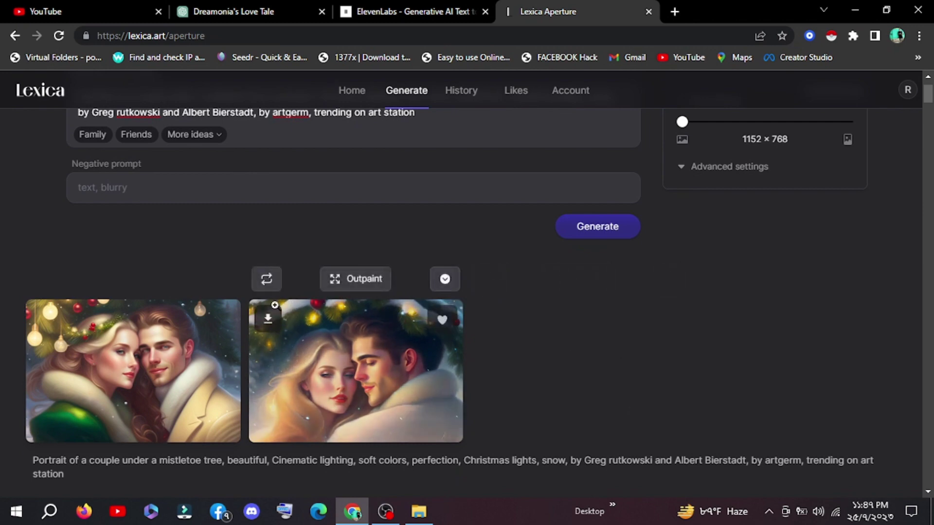
pyautogui.moveTo(170, 359)
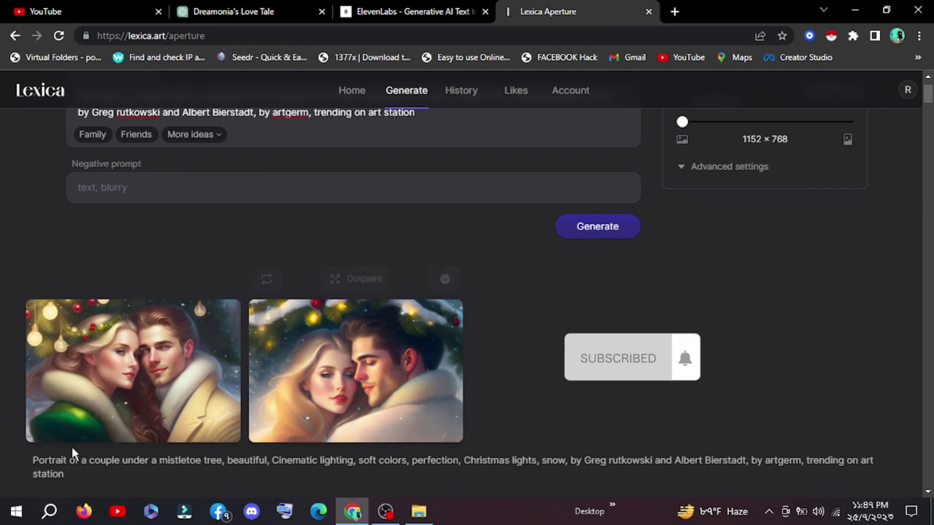
pyautogui.click(357, 375)
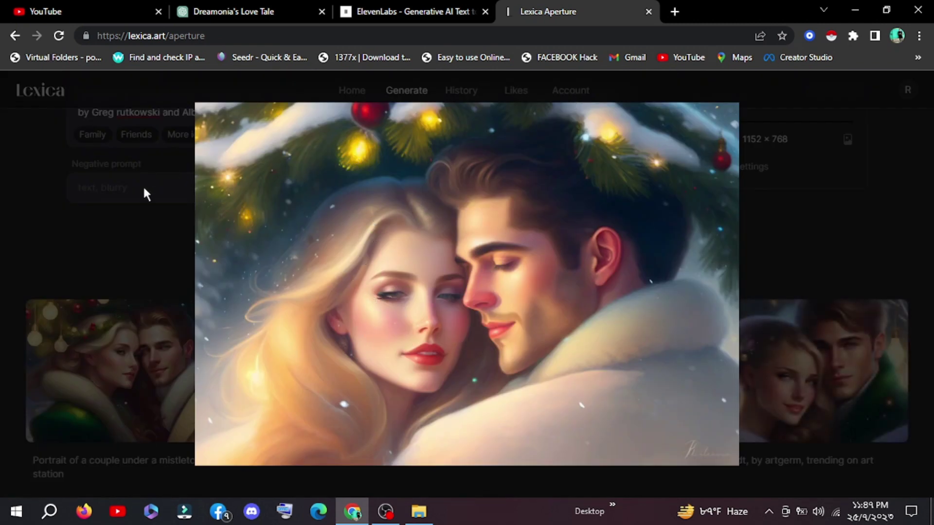
pyautogui.rightClick(375, 204)
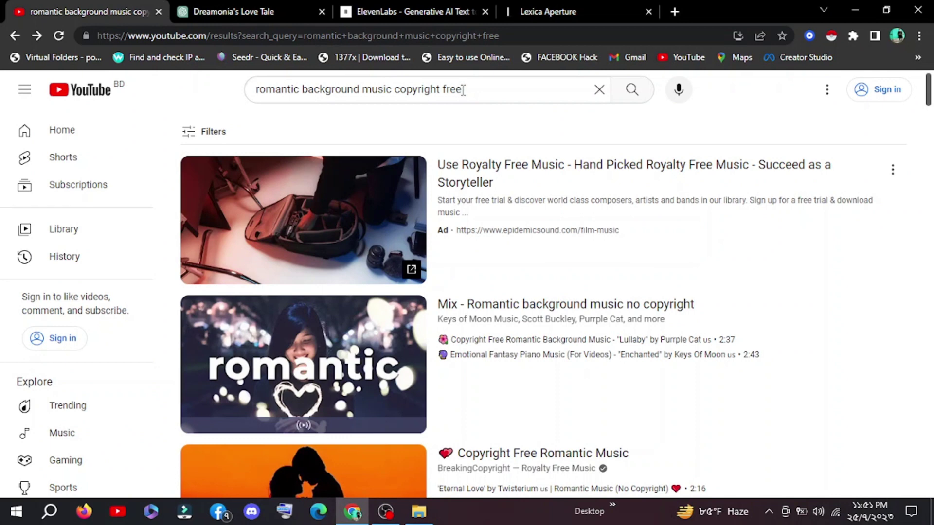
# On YouTube, search for "romantic background music copyright free" and open the "Romantic background music no copyright" mix.
pyautogui.tripleClick(463, 89)
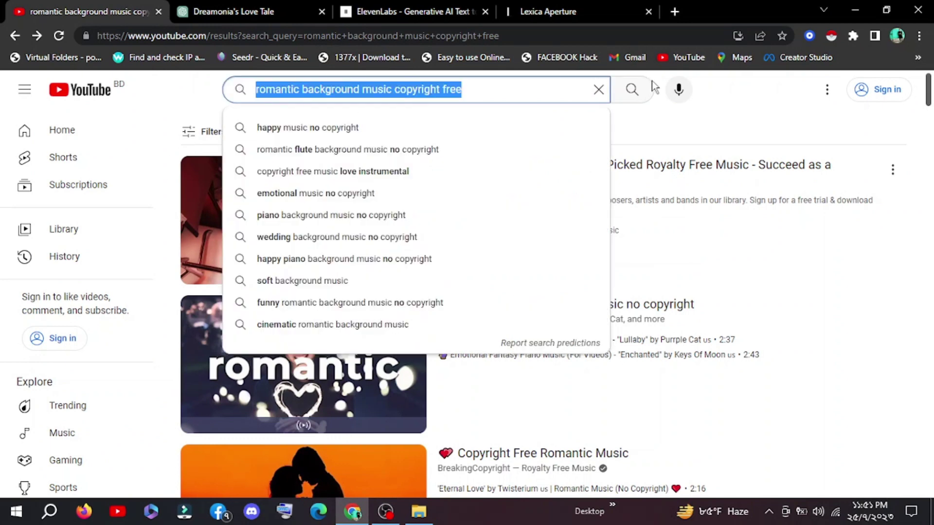
pyautogui.click(631, 89)
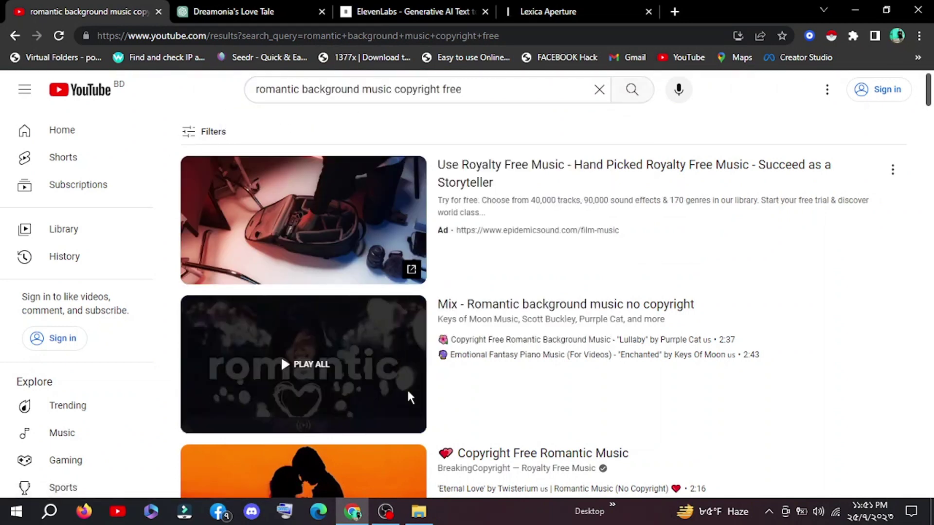
pyautogui.scroll(-1, 375, 375)
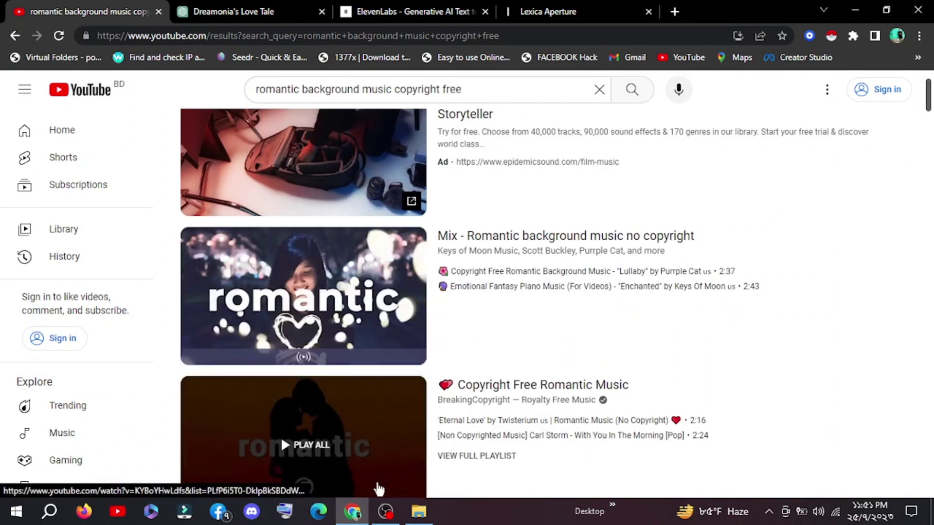
pyautogui.click(348, 306)
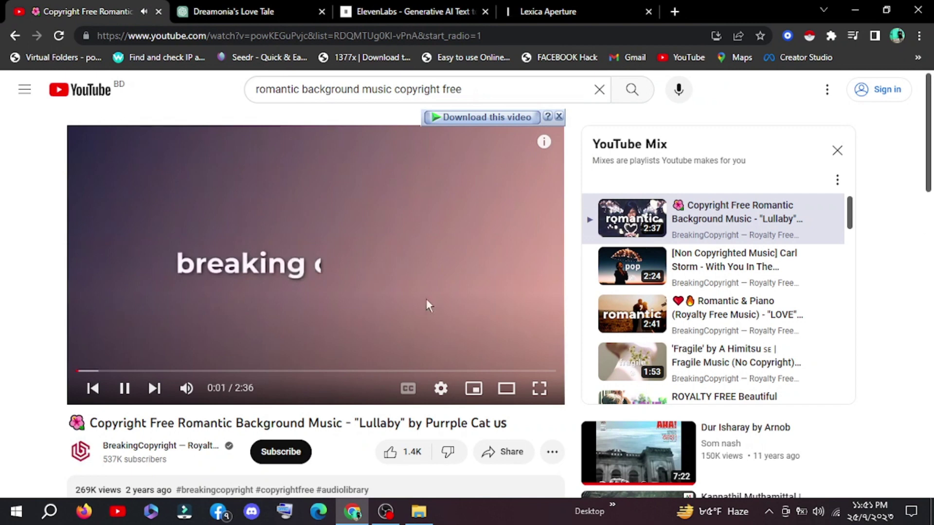
# Copy the video URL of the "Lullaby" by Purrple Cat background music.
pyautogui.rightClick(302, 224)
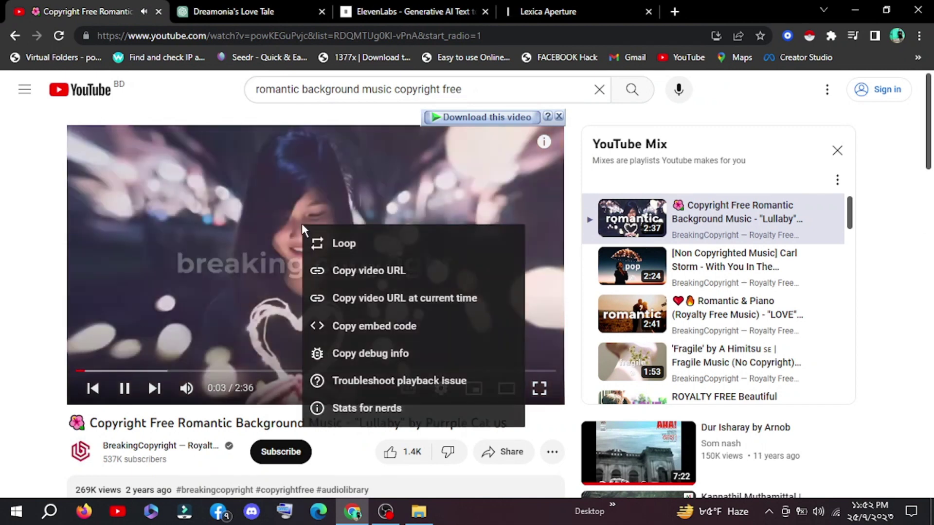
pyautogui.click(413, 272)
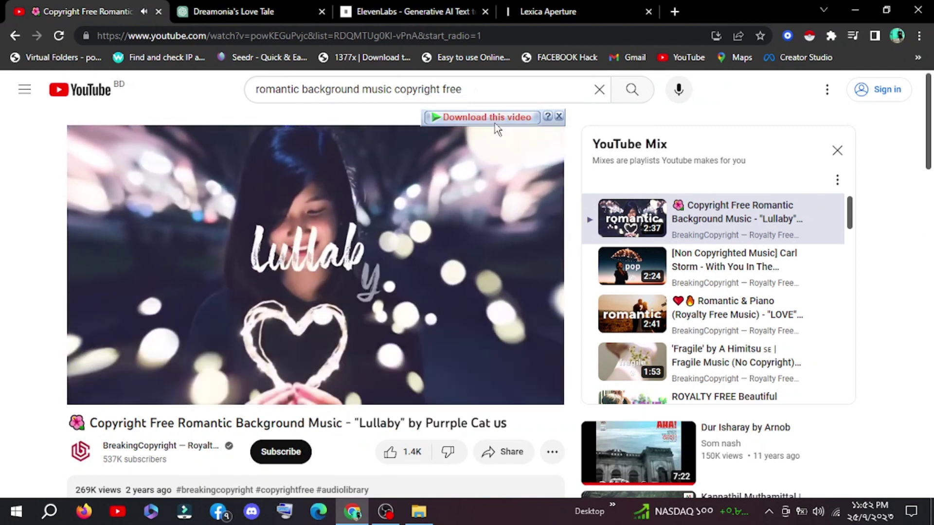
pyautogui.click(494, 122)
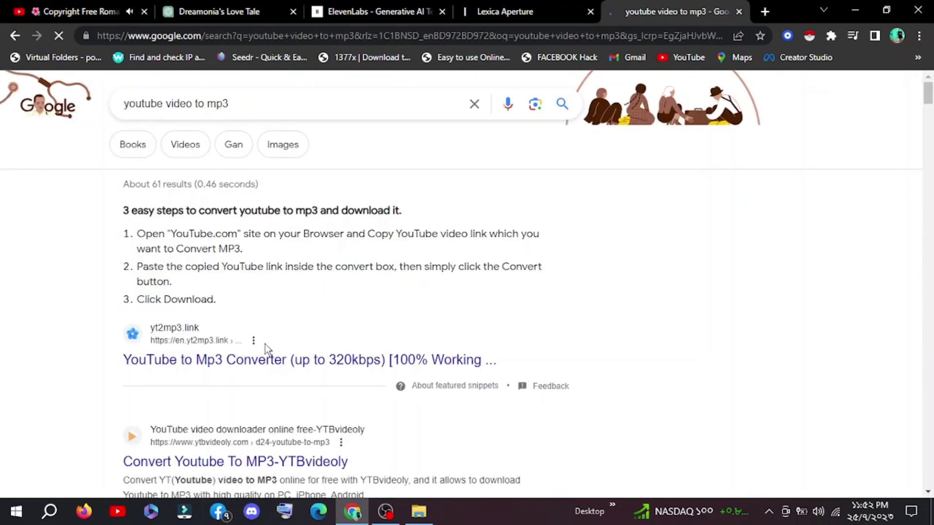
# From the Google results for "youtube video to mp3", open the YT5s converter and submit the copied video link.
pyautogui.scroll(-3, 265, 343)
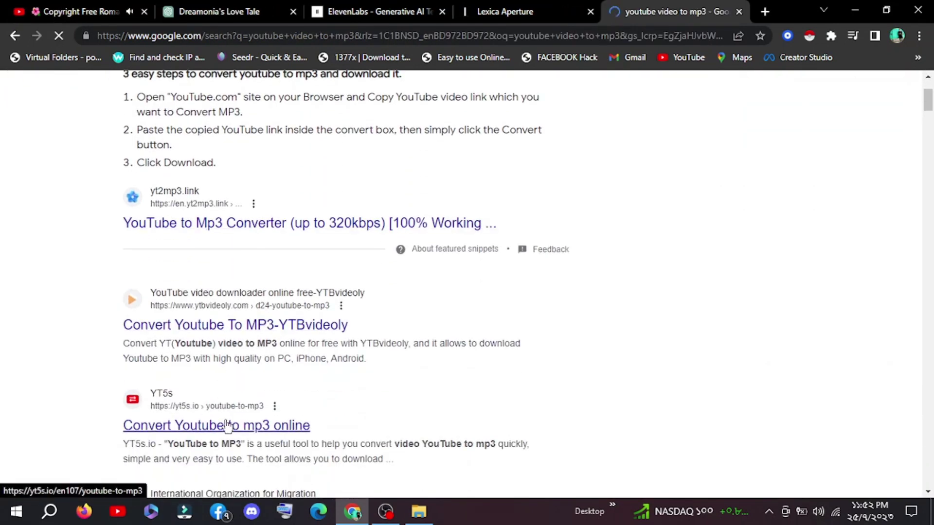
pyautogui.click(228, 425)
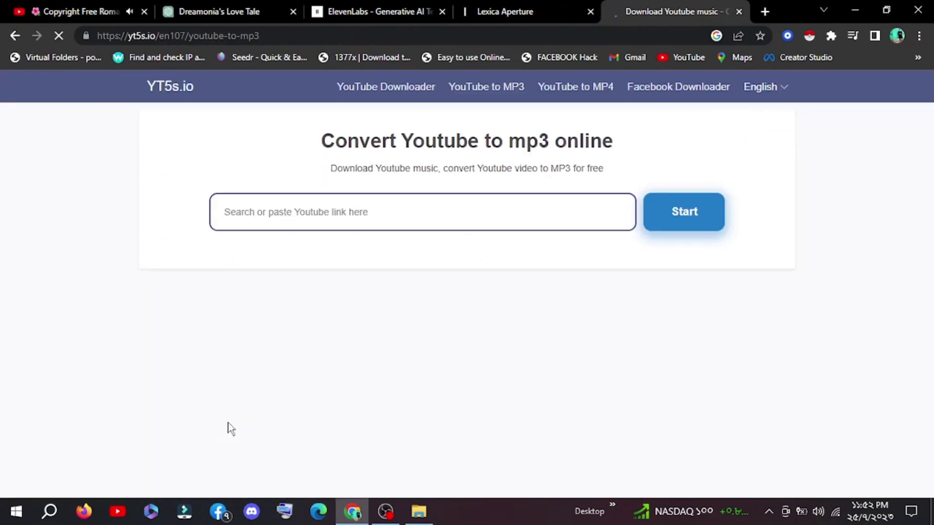
pyautogui.click(354, 214)
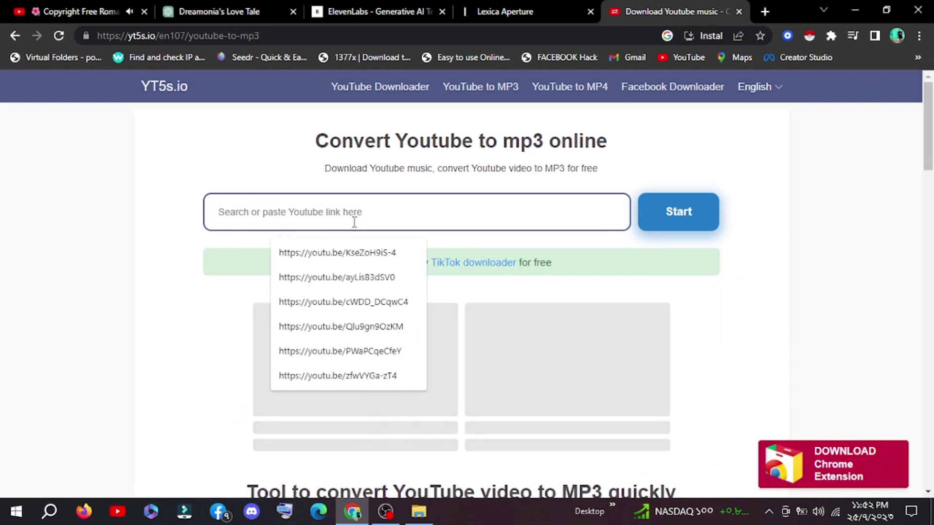
pyautogui.hotkey('ctrl', 'v')
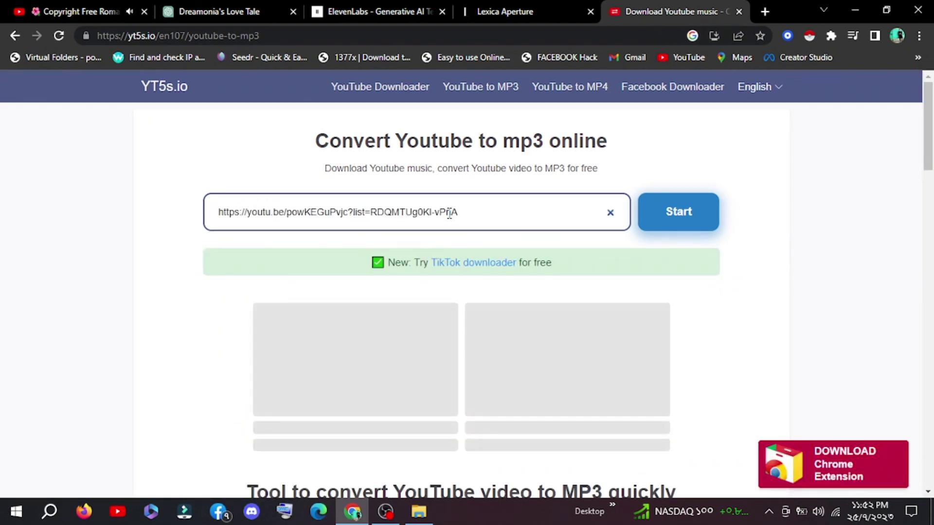
pyautogui.hotkey('ctrl', 'z')
pyautogui.hotkey('ctrl', 'v')
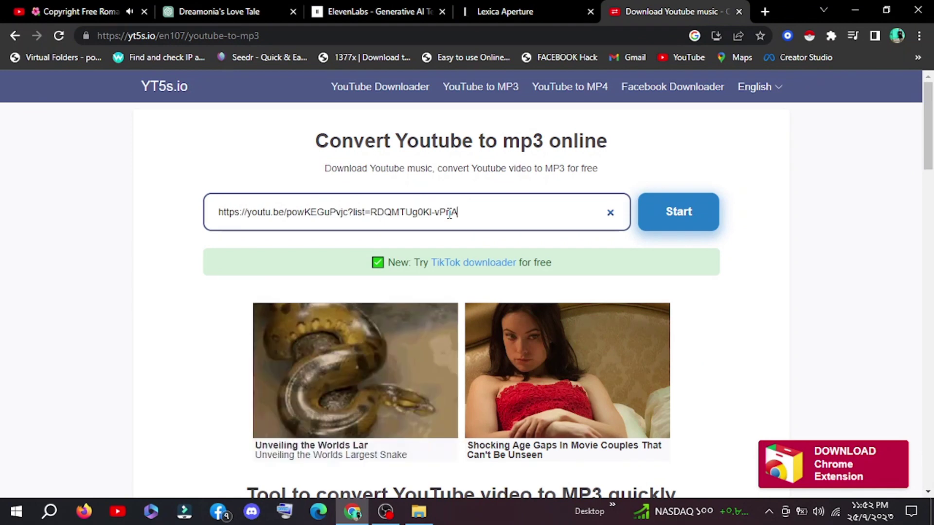
pyautogui.click(681, 228)
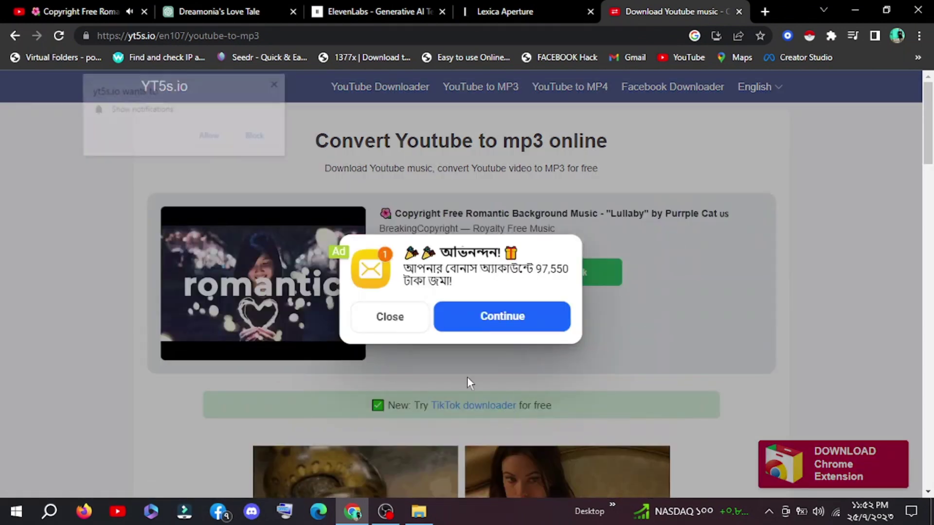
# Dismiss the bonus ad and block the site's notifications, then request the link for the 128kbps MP3.
pyautogui.click(389, 319)
pyautogui.click(260, 138)
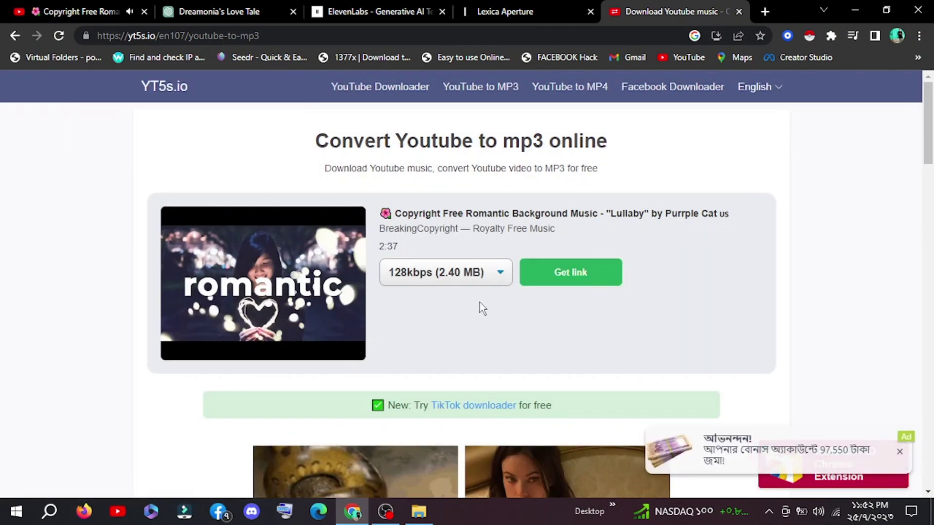
pyautogui.click(570, 273)
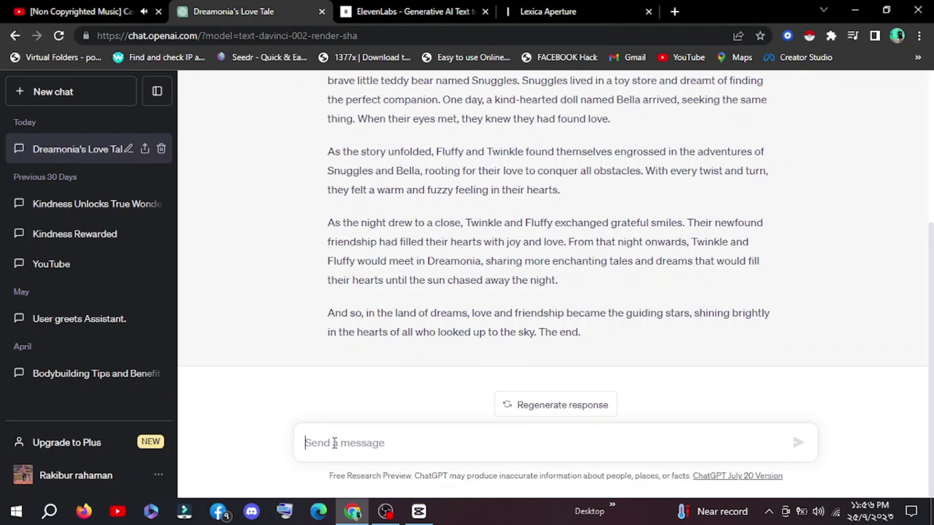
# In ChatGPT, send the message "give me a name for that story" and copy the suggested title.
pyautogui.write('give me name for that story')
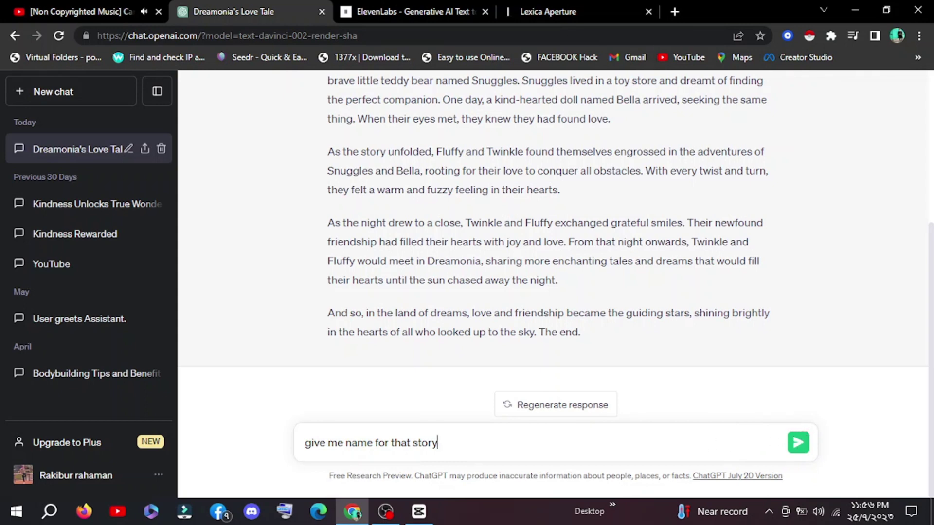
pyautogui.click(344, 444)
pyautogui.write('a')
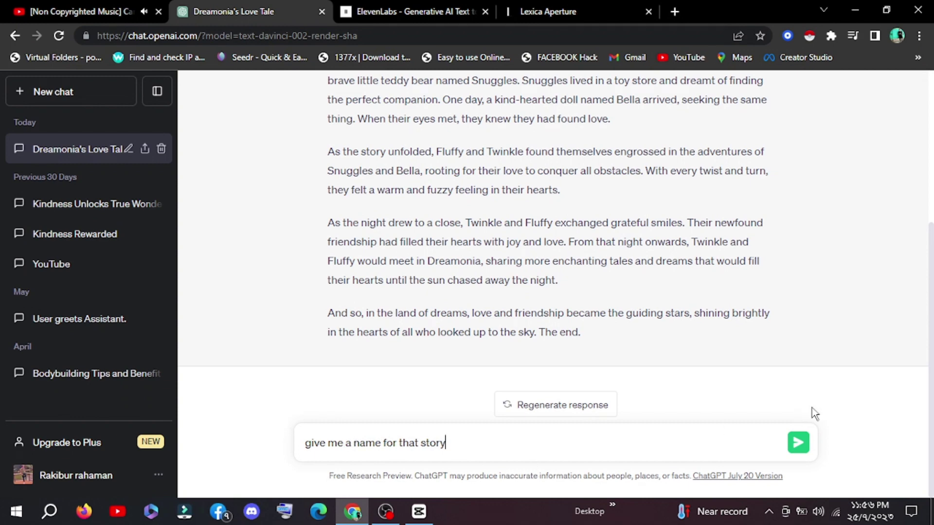
pyautogui.click(799, 442)
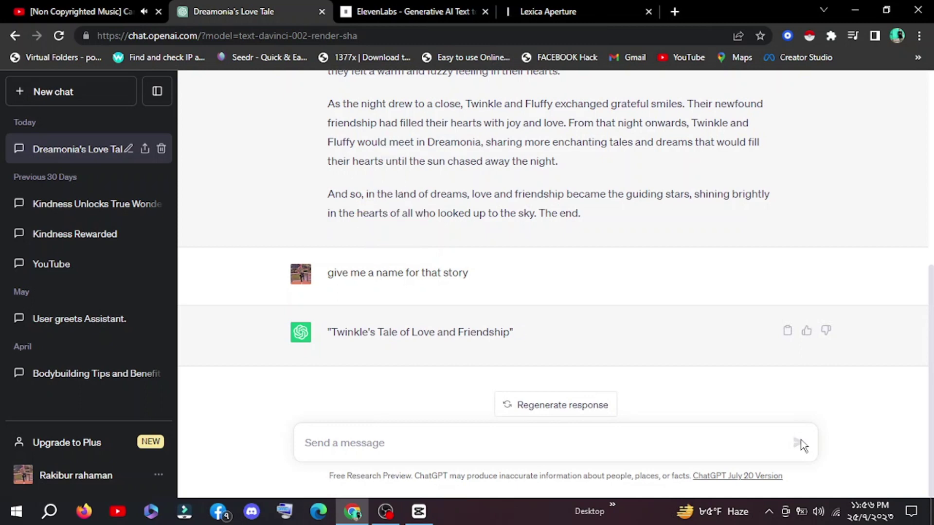
pyautogui.click(787, 332)
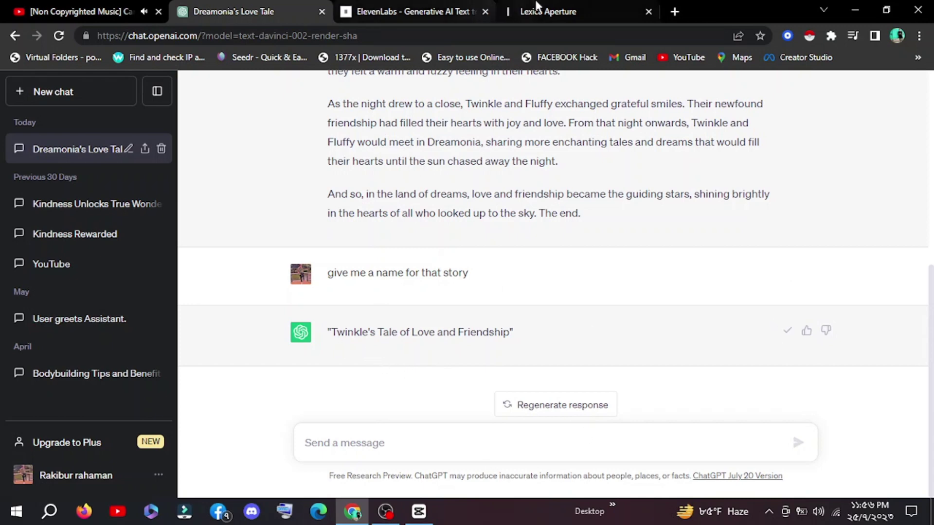
# Switch to CapCut, place the couple image at the start of the timeline and set the aspect ratio to 16:9.
pyautogui.click(419, 511)
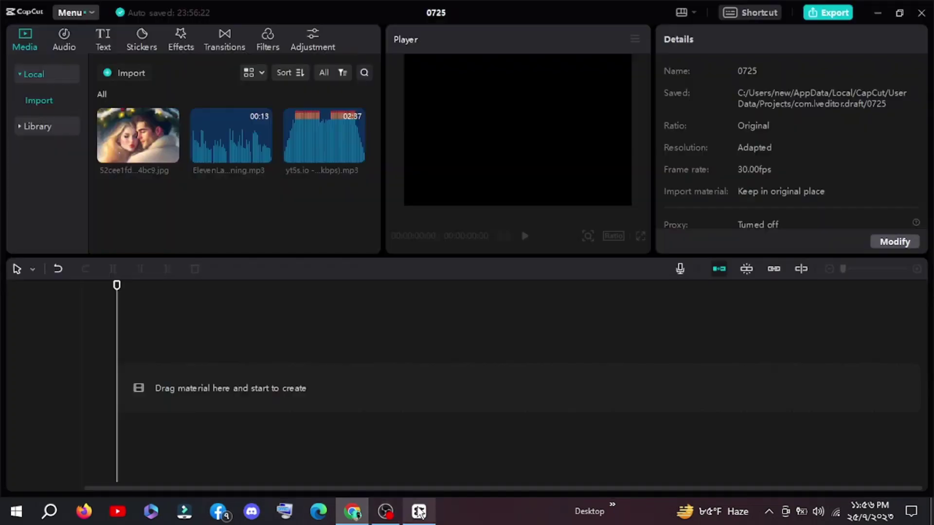
pyautogui.moveTo(146, 145); pyautogui.dragTo(125, 392)
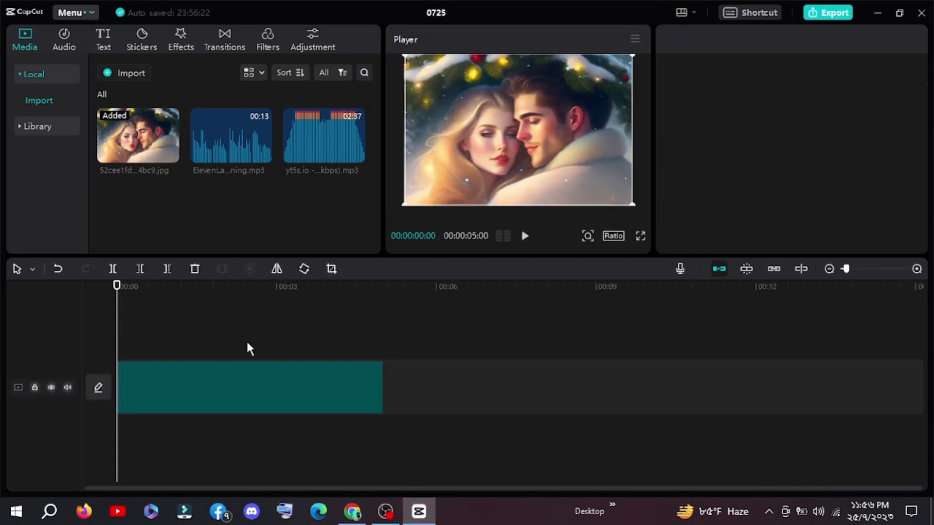
pyautogui.click(364, 392)
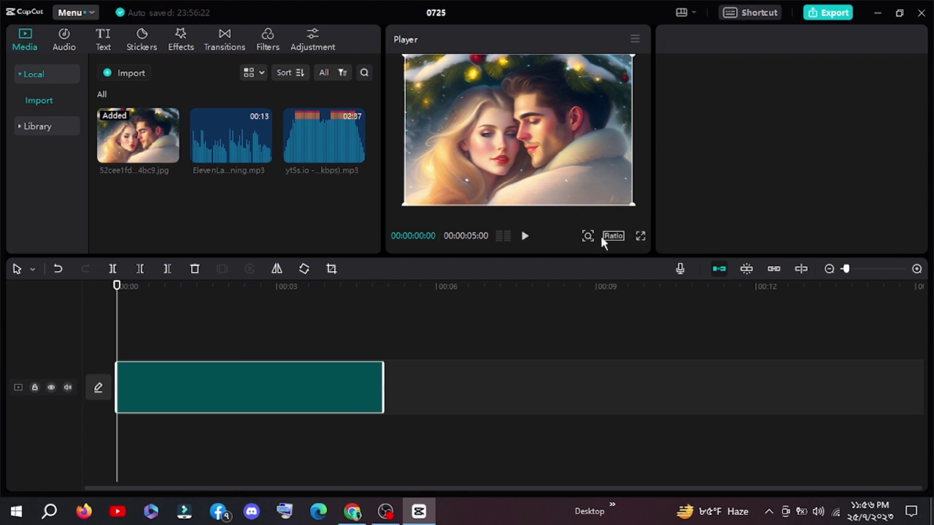
pyautogui.click(613, 237)
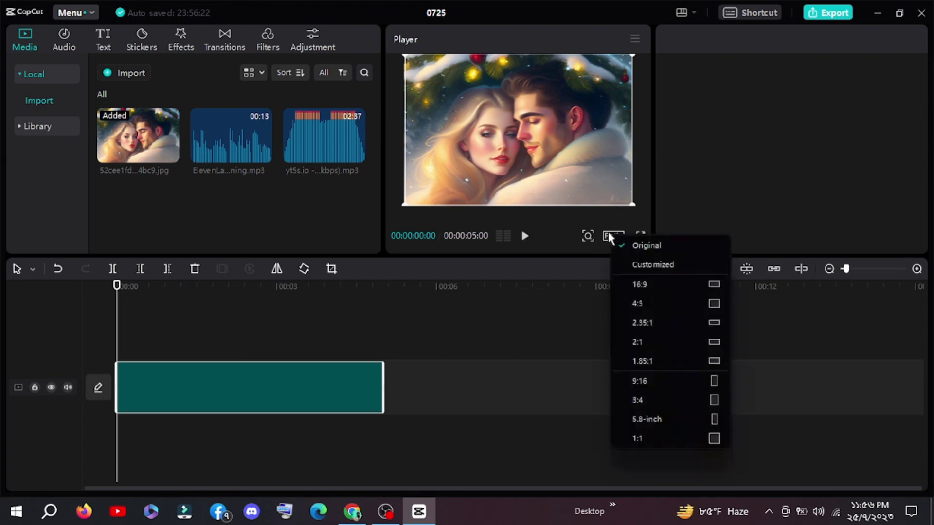
pyautogui.click(639, 285)
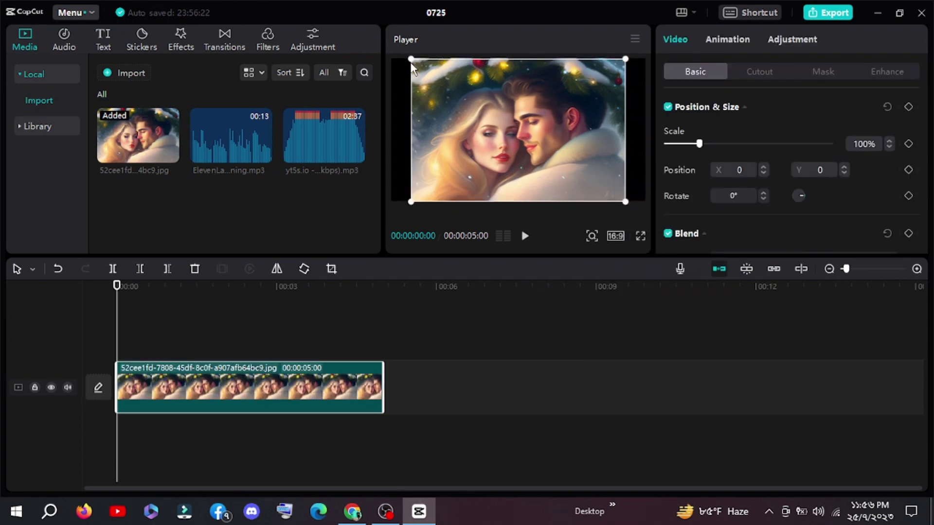
# Enlarge and reposition the couple image to fill the 16:9 frame, at about 126% scale and position X 115, Y -93.
pyautogui.moveTo(411, 59); pyautogui.dragTo(400, 52)
pyautogui.moveTo(562, 146); pyautogui.dragTo(545, 131)
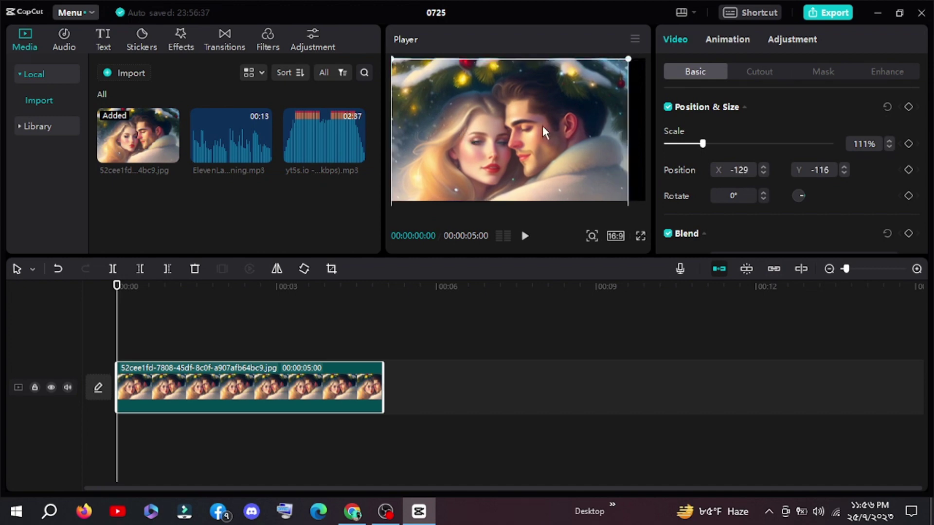
pyautogui.moveTo(628, 58); pyautogui.dragTo(654, 66)
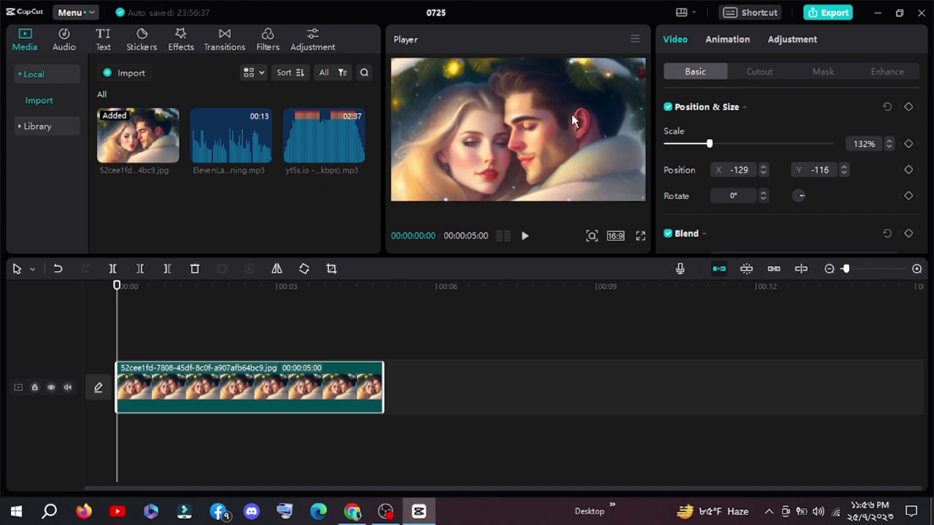
pyautogui.moveTo(574, 120); pyautogui.dragTo(582, 87)
pyautogui.moveTo(548, 133); pyautogui.dragTo(567, 107)
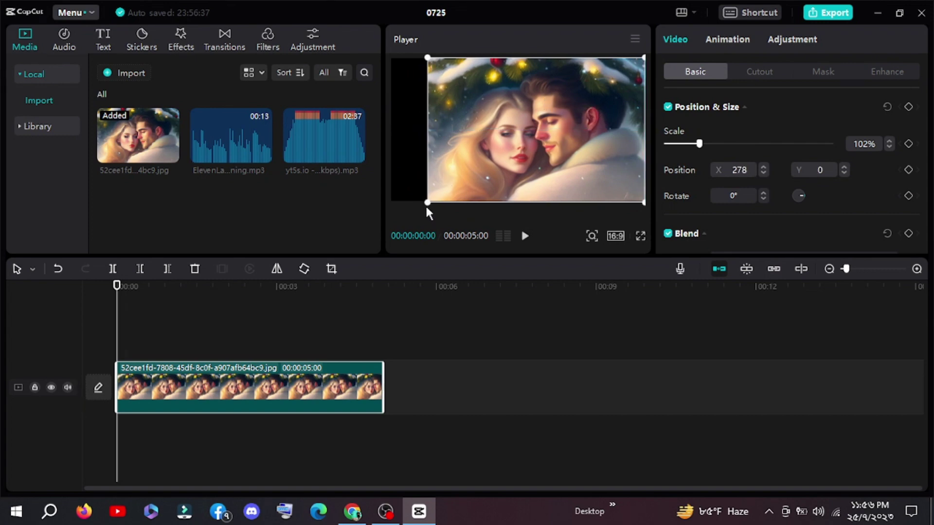
pyautogui.moveTo(427, 207); pyautogui.dragTo(403, 212)
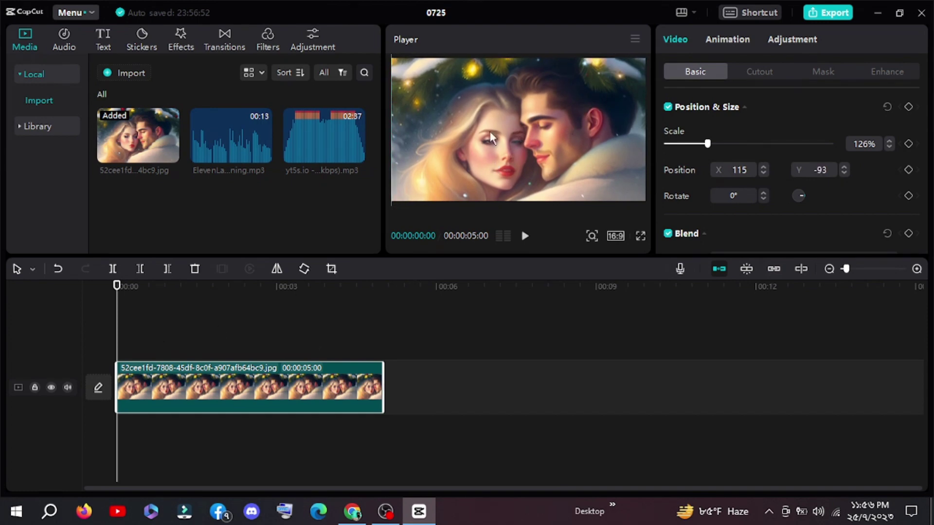
# Place the ElevenLabs voice-over MP3 on an audio track beneath the image, starting at 00:00.
pyautogui.moveTo(220, 145); pyautogui.dragTo(116, 441)
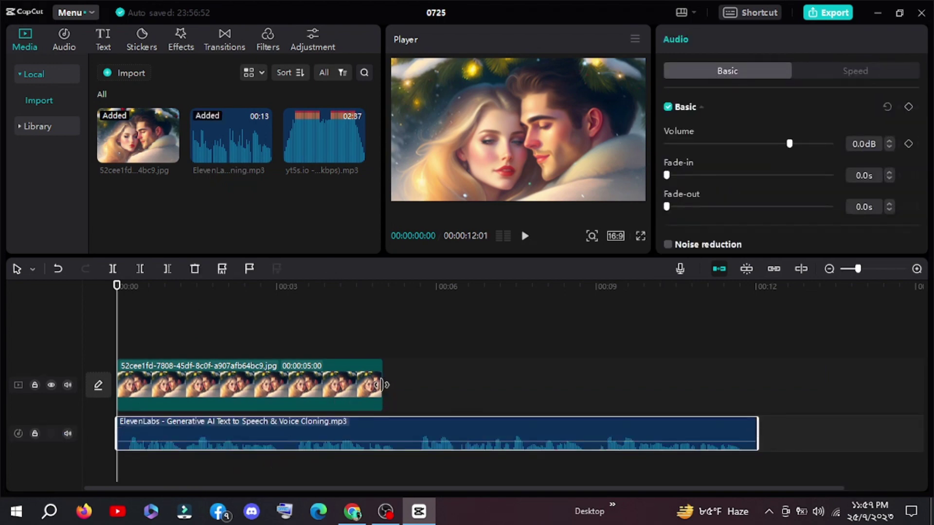
# Extend the couple image clip to a duration of 00:00:11:23, close to the end of the voice-over.
pyautogui.moveTo(382, 385); pyautogui.dragTo(743, 389)
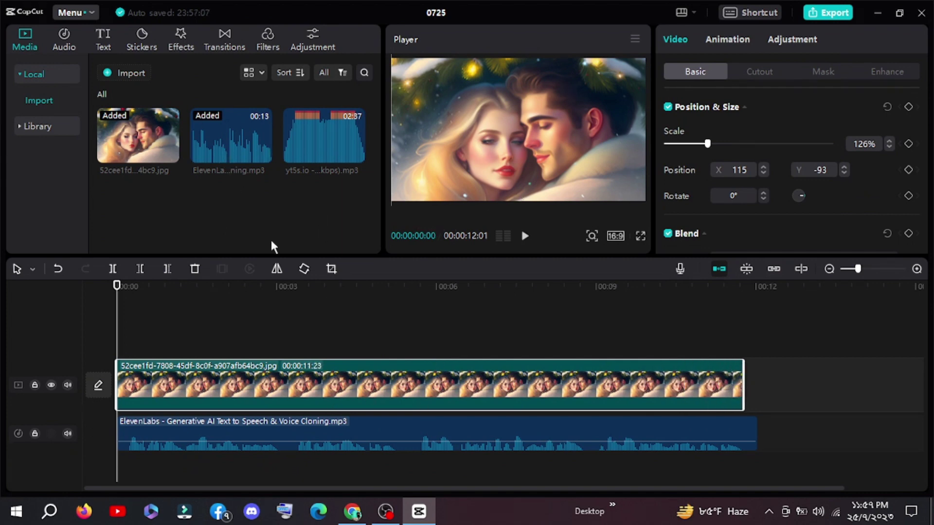
# Place the copyright-free romantic music MP3 on a track beneath the voice-over from 00:00 and lower its volume to about -10.6 dB.
pyautogui.moveTo(324, 141); pyautogui.dragTo(118, 482)
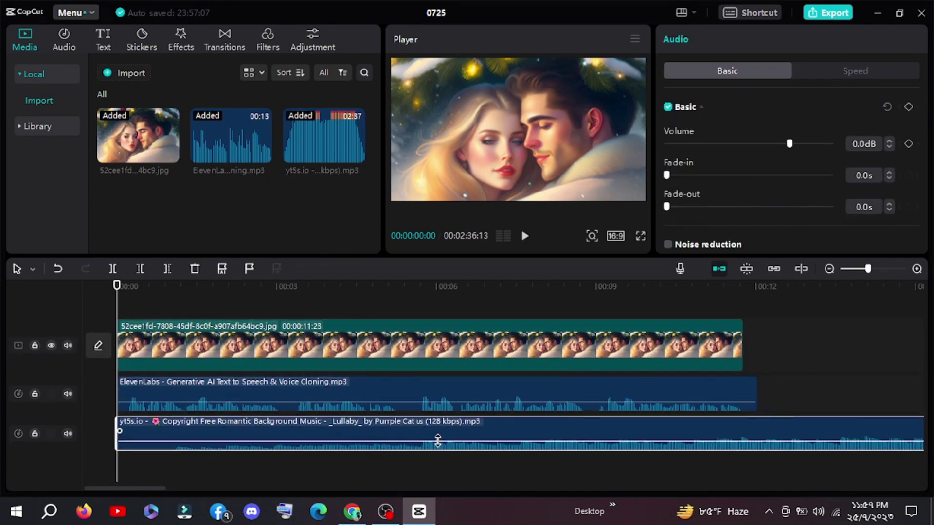
pyautogui.moveTo(438, 441); pyautogui.dragTo(438, 447)
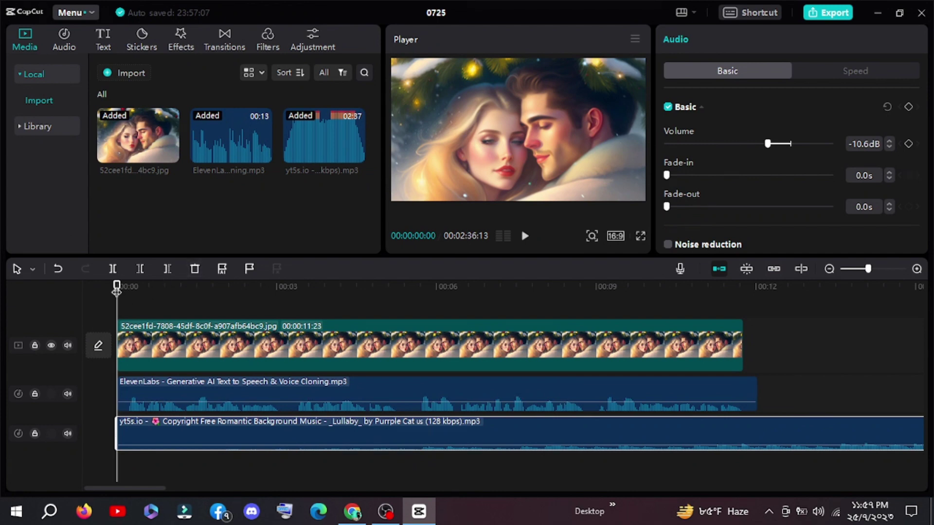
# Add the trending "Chapter 1" text template at the start of the timeline and extend it to about the end of the image clip.
pyautogui.click(101, 40)
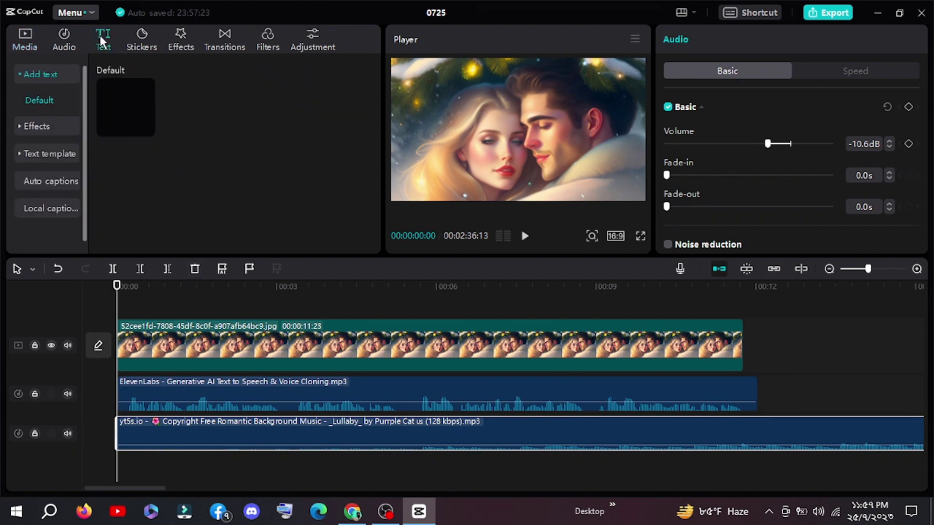
pyautogui.click(47, 154)
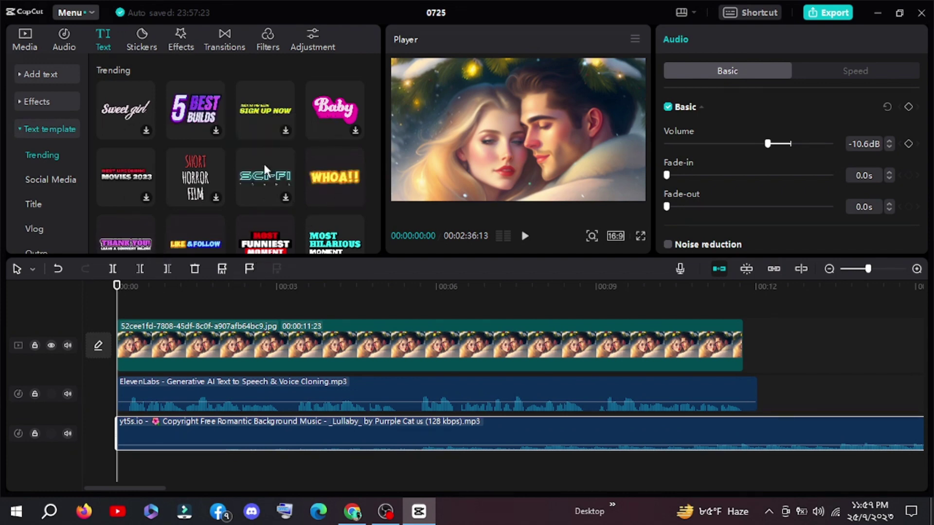
pyautogui.scroll(-2, 376, 72)
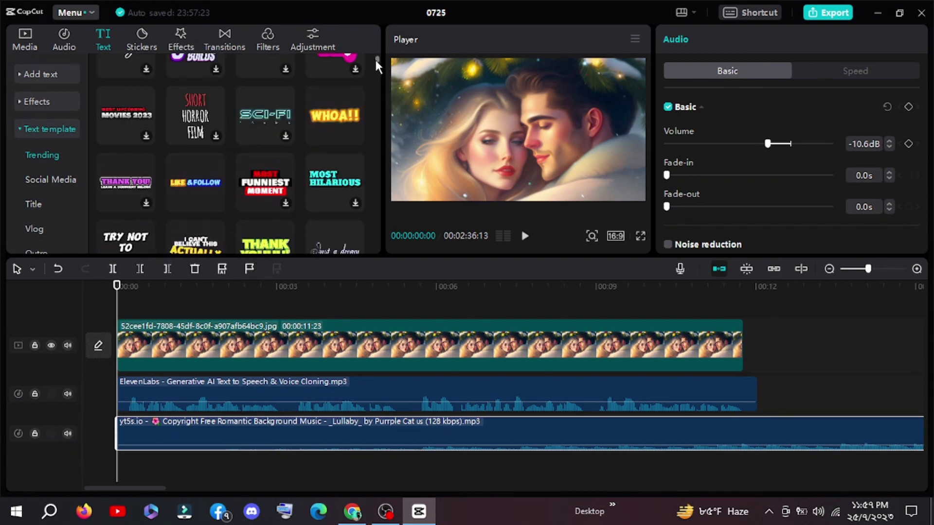
pyautogui.moveTo(376, 62); pyautogui.dragTo(379, 74)
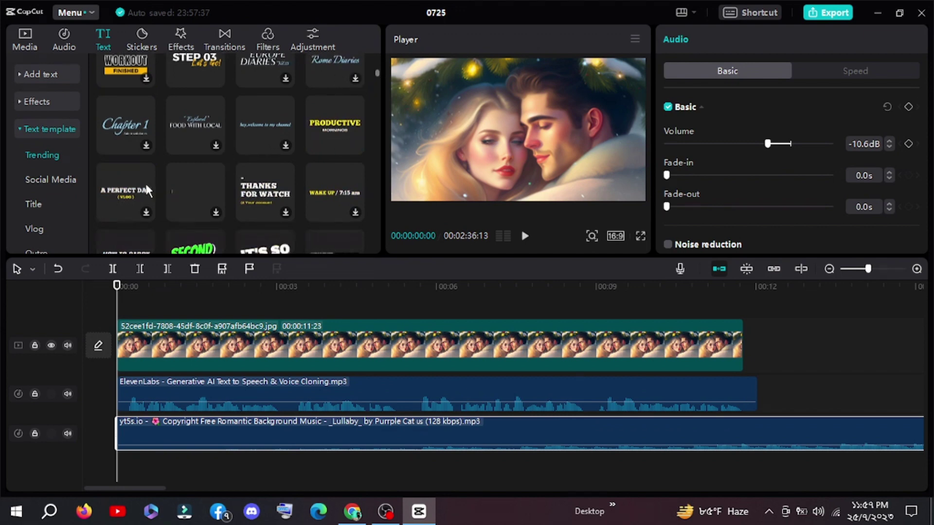
pyautogui.click(145, 146)
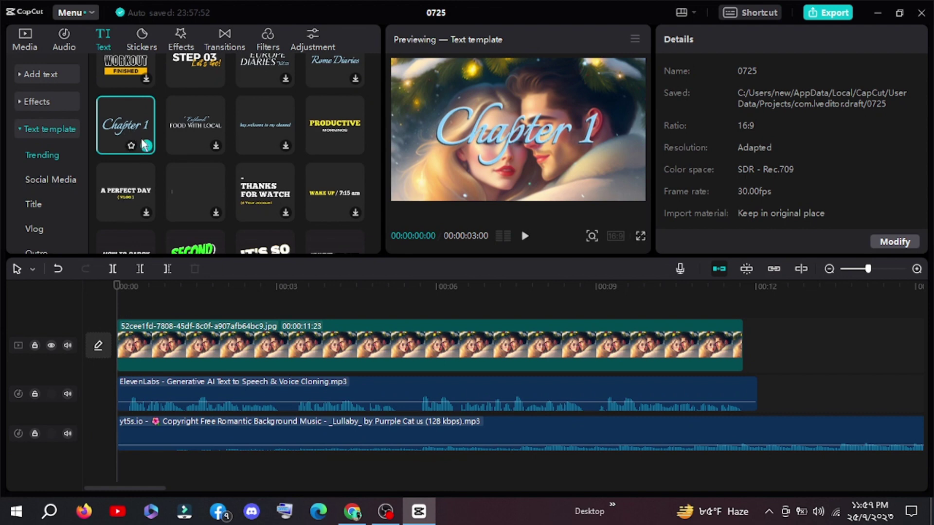
pyautogui.moveTo(141, 146)
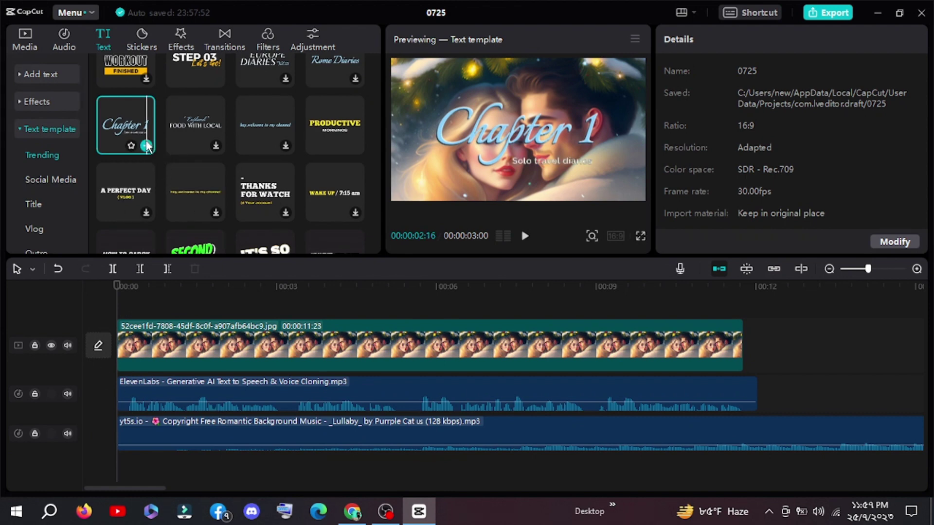
pyautogui.click(146, 146)
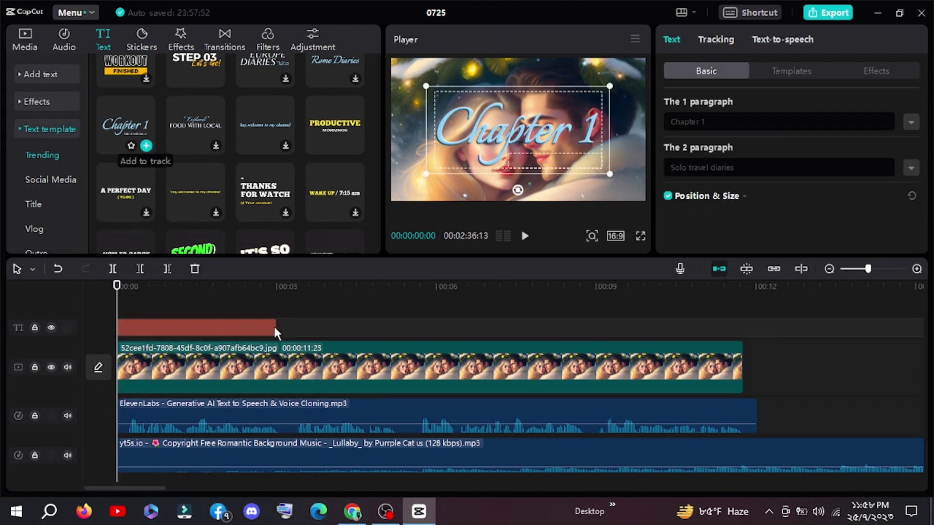
pyautogui.moveTo(272, 327); pyautogui.dragTo(741, 335)
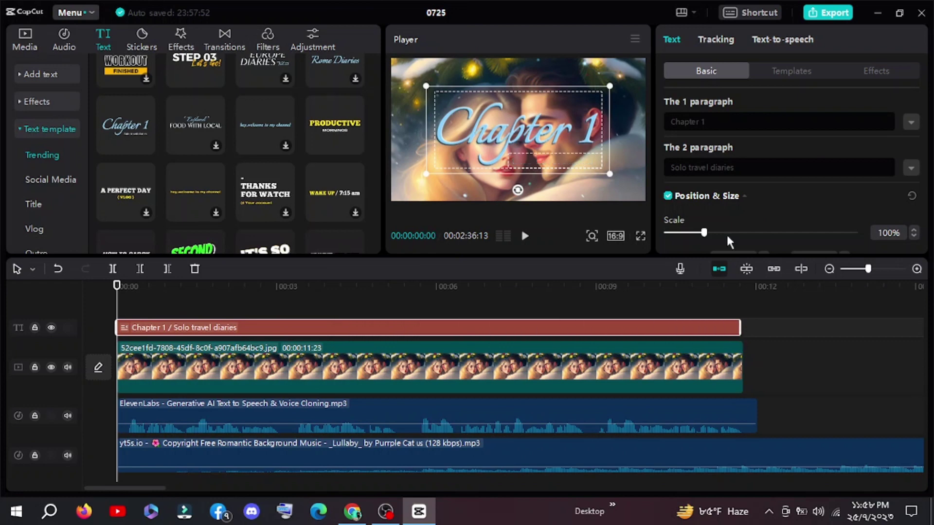
# Replace the text template's second paragraph with the story title "Twinkle's Tale of Love and Friendship", including the quotation marks.
pyautogui.doubleClick(700, 121)
pyautogui.click(723, 167)
pyautogui.doubleClick(723, 167)
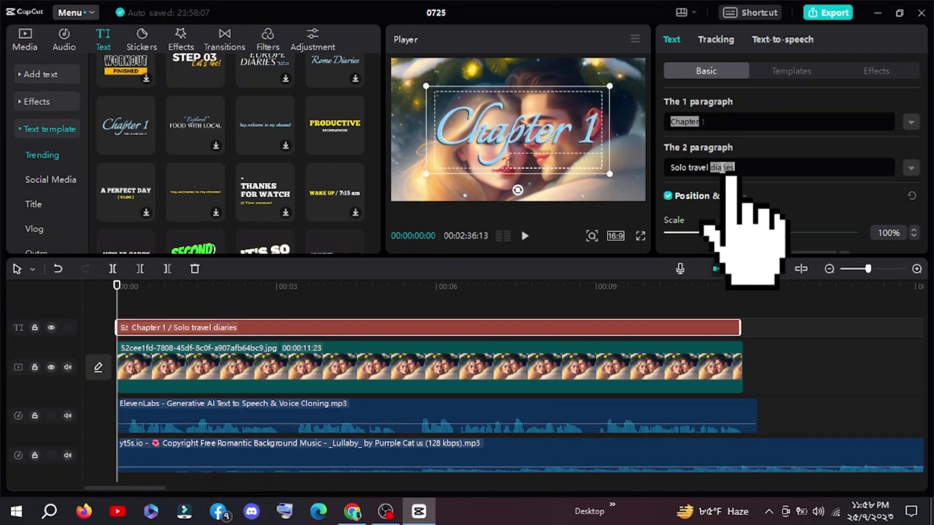
pyautogui.hotkey('ctrl', 'a')
pyautogui.press('BackSpace')
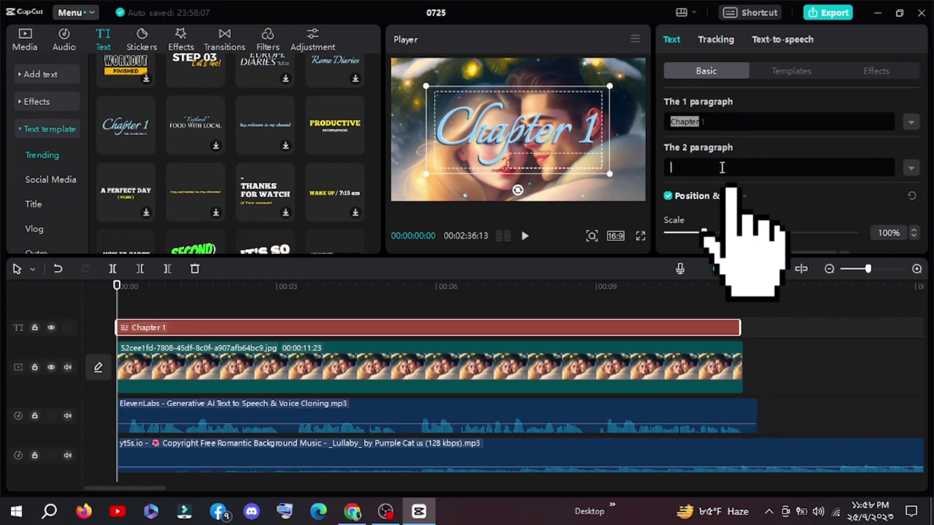
pyautogui.hotkey('ctrl', 'z')
pyautogui.press('BackSpace')
pyautogui.press('BackSpace')
pyautogui.press('BackSpace')
pyautogui.press('BackSpace')
pyautogui.press('BackSpace')
pyautogui.press('BackSpace')
pyautogui.press('BackSpace')
pyautogui.press('BackSpace')
pyautogui.press('BackSpace')
pyautogui.press('BackSpace')
pyautogui.press('BackSpace')
pyautogui.press('BackSpace')
pyautogui.press('BackSpace')
pyautogui.press('BackSpace')
pyautogui.press('BackSpace')
pyautogui.press('BackSpace')
pyautogui.press('BackSpace')
pyautogui.press('BackSpace')
pyautogui.press('BackSpace')
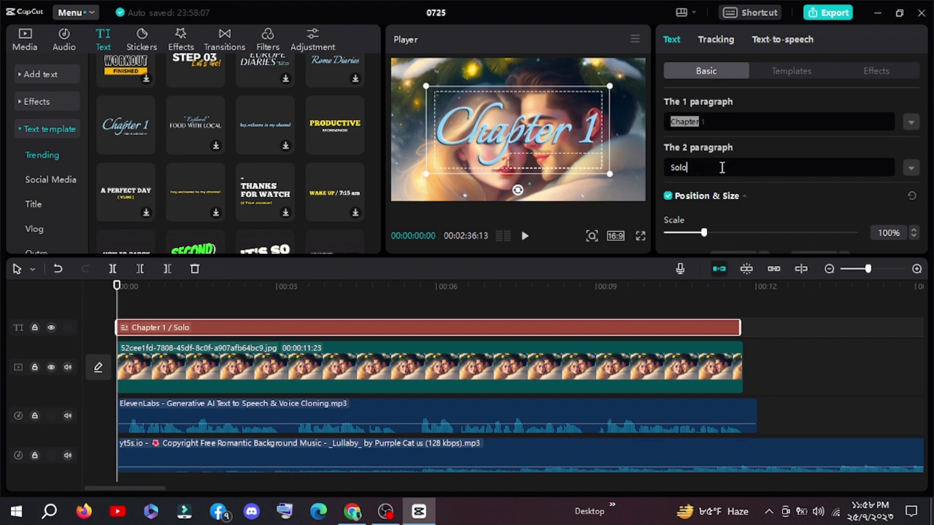
pyautogui.write('"Twinkle\'s Tale of Love and Friendship"')
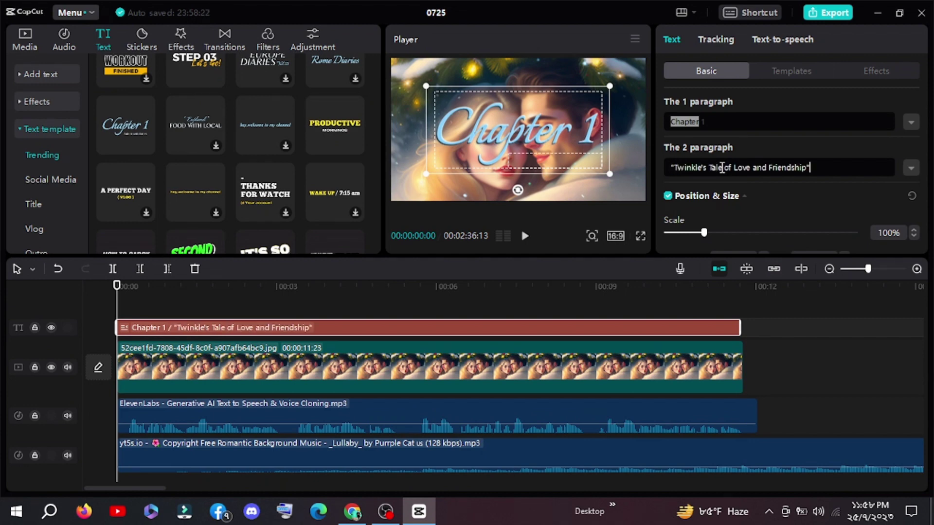
# Replace the text template's first paragraph with "love story" and play back the opening seconds of the video.
pyautogui.click(717, 123)
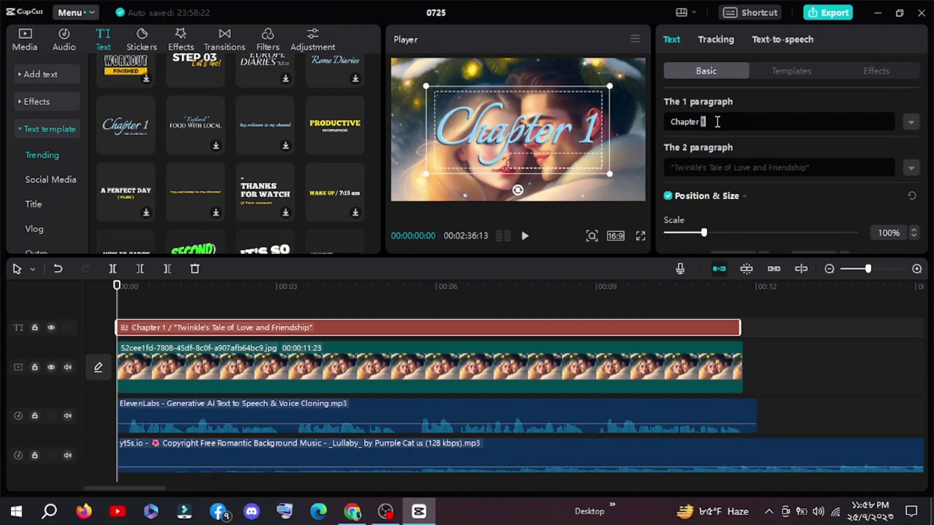
pyautogui.tripleClick(719, 123)
pyautogui.press('BackSpace')
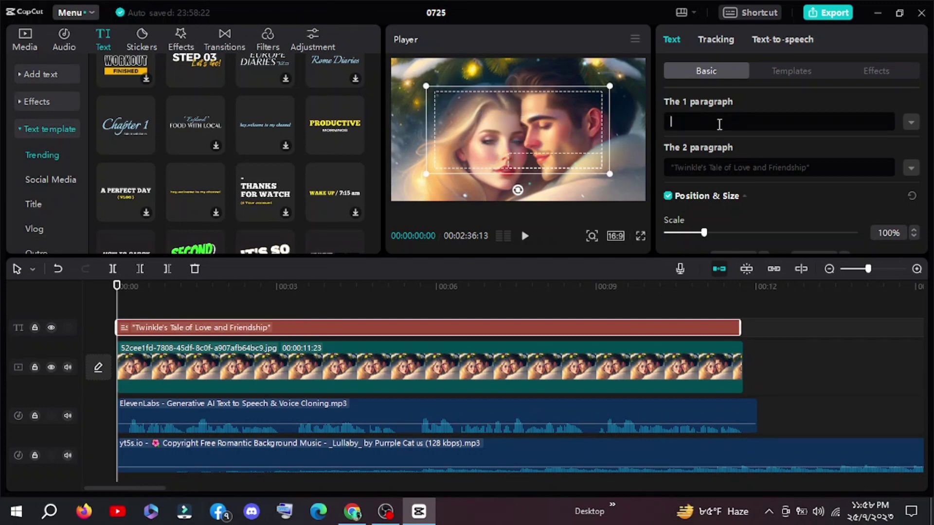
pyautogui.write('love')
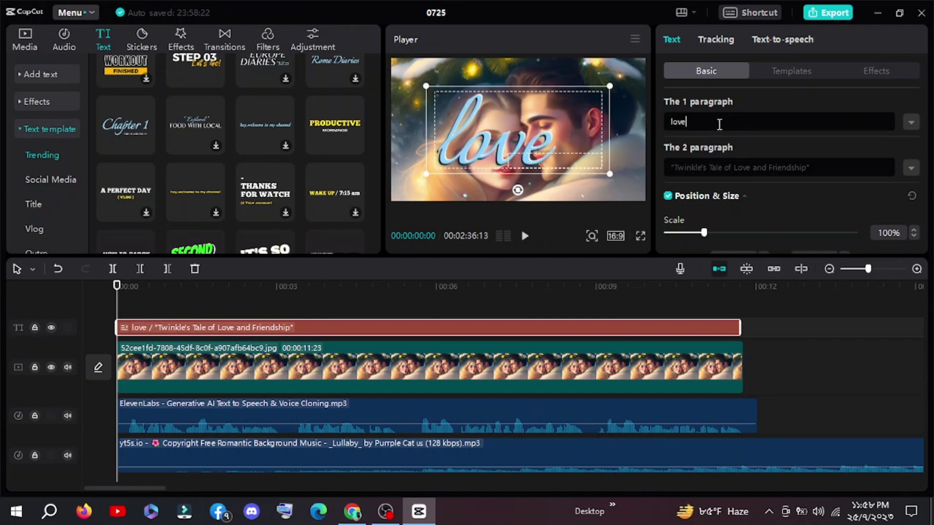
pyautogui.write(' s')
pyautogui.press('BackSpace')
pyautogui.write('s')
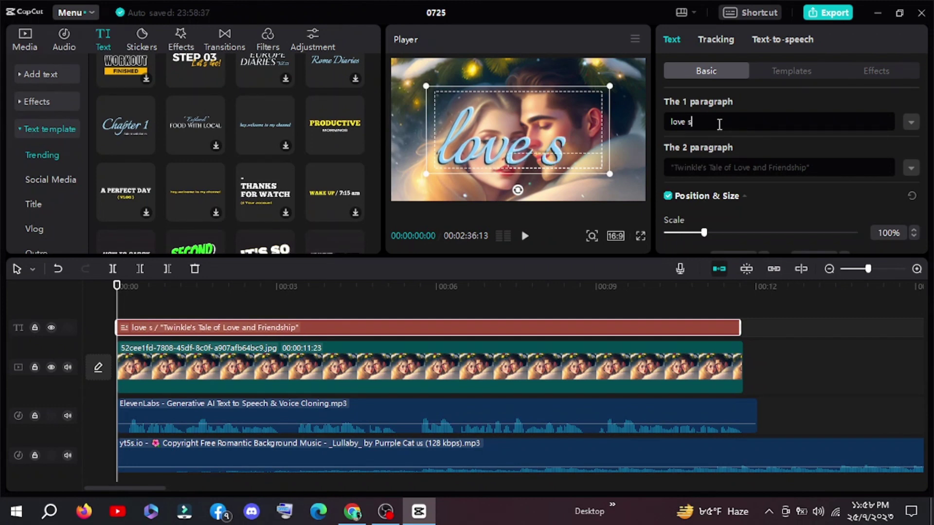
pyautogui.write('tory')
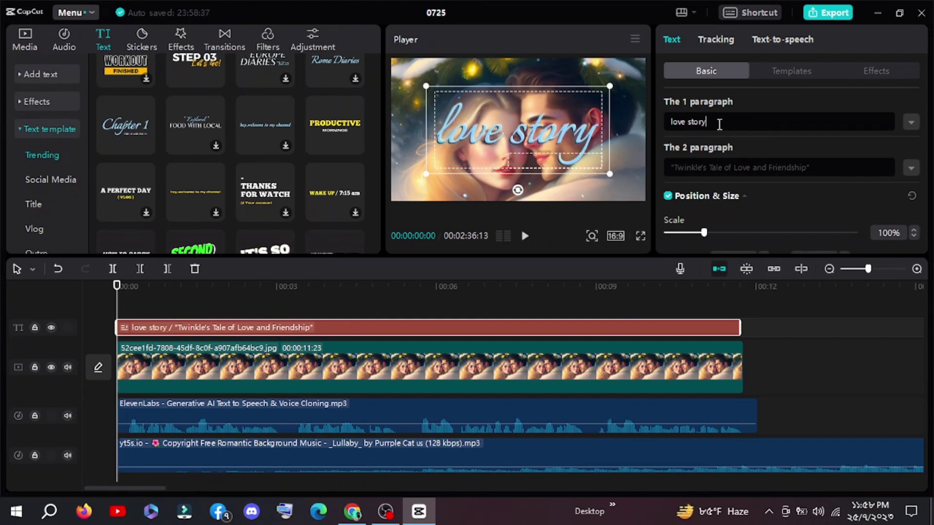
pyautogui.click(524, 235)
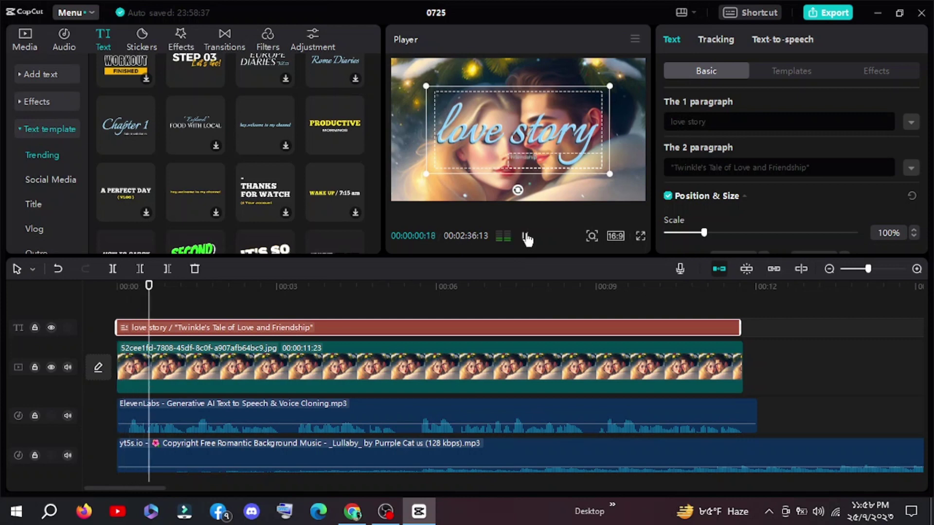
pyautogui.click(524, 236)
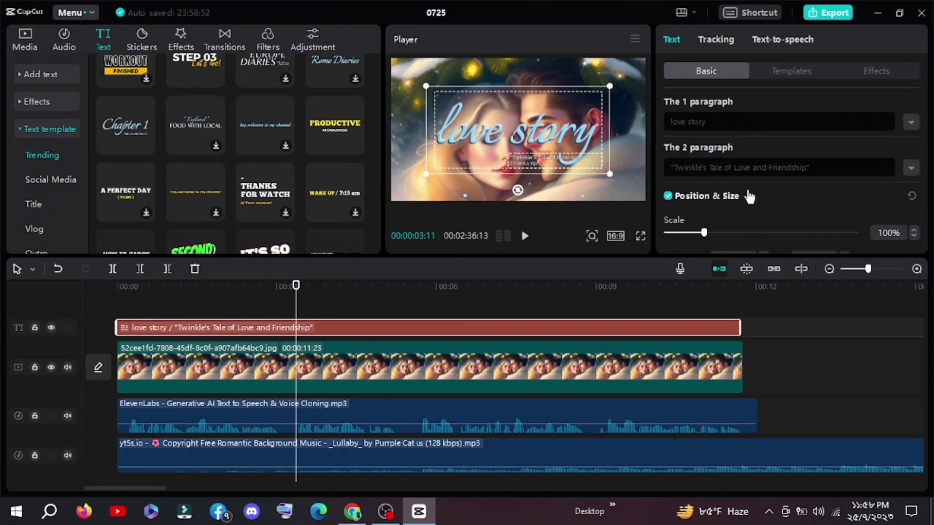
# Style the second paragraph with the yellow, dark-outlined preset and set its font to Auroral.
pyautogui.scroll(-1, 822, 207)
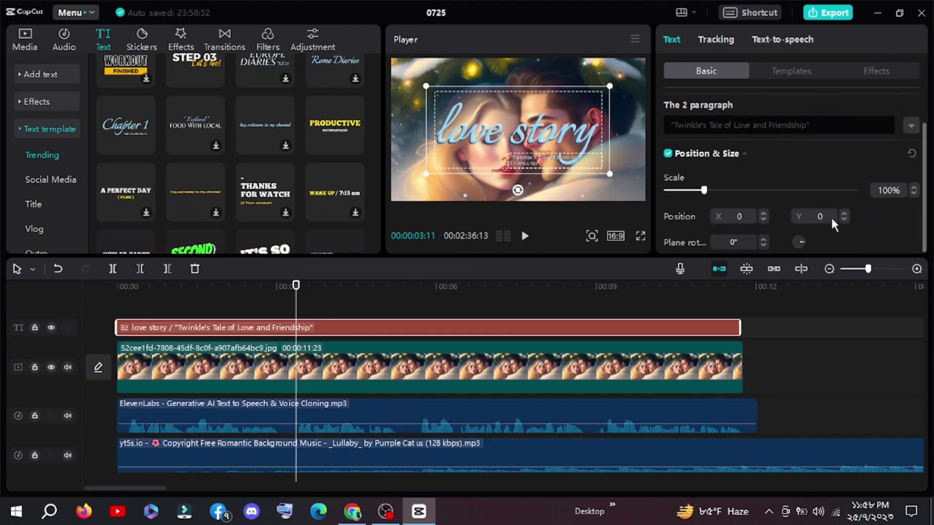
pyautogui.click(911, 125)
pyautogui.scroll(-1, 773, 226)
pyautogui.click(787, 235)
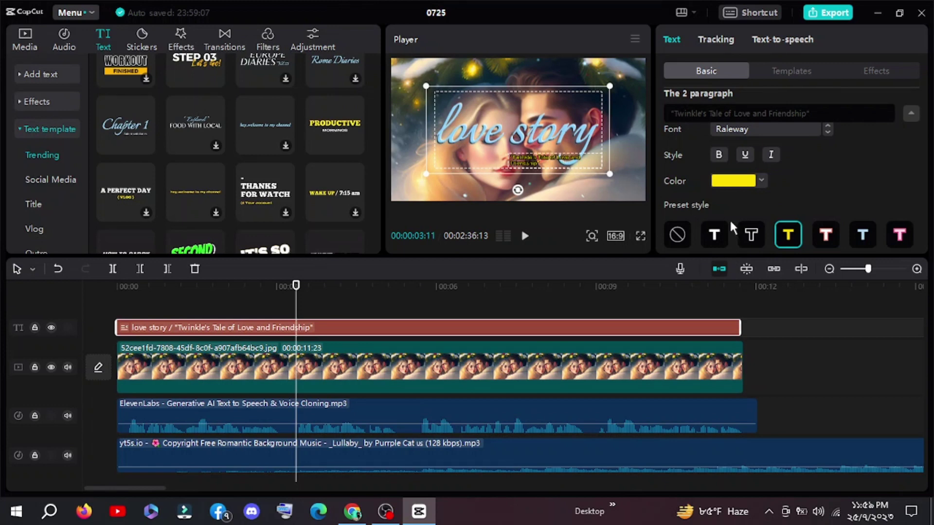
pyautogui.click(827, 130)
pyautogui.click(826, 130)
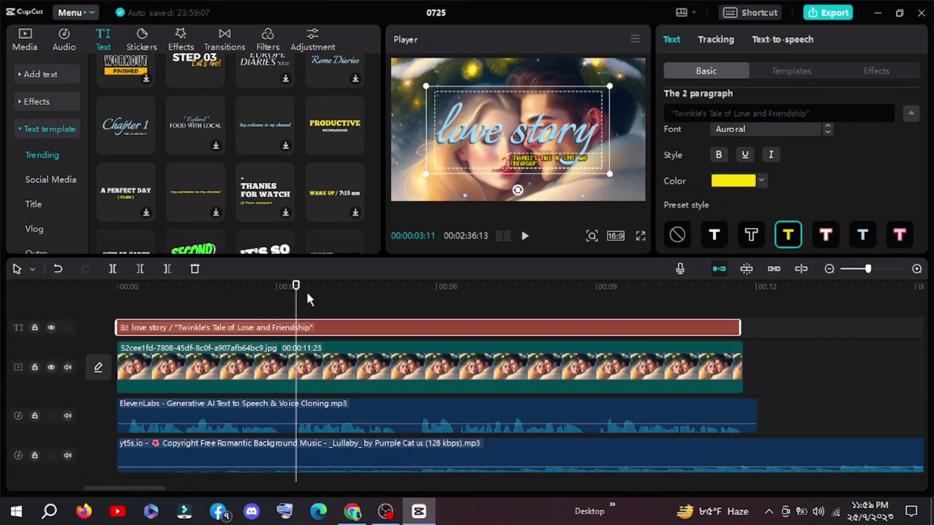
# Scrub the timeline from the start to about 00:00:11:16 to review the title over the image.
pyautogui.press('Home')
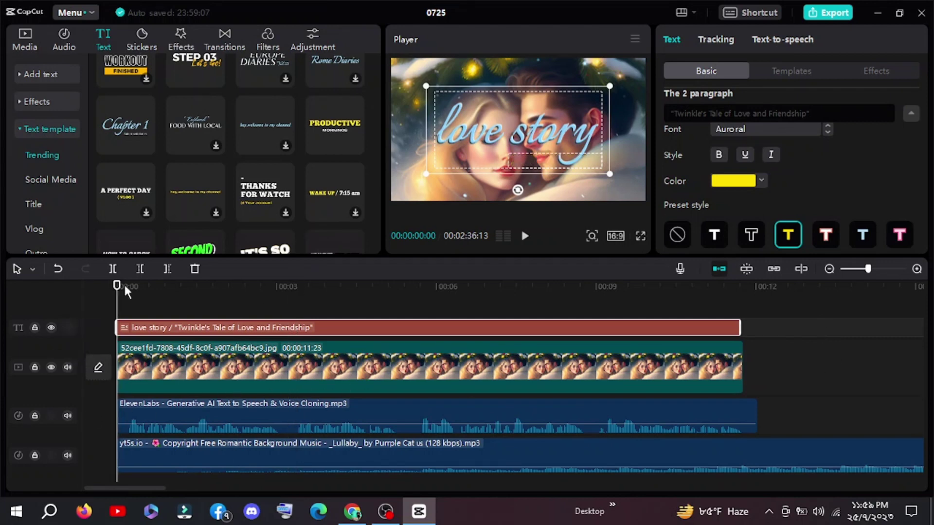
pyautogui.click(484, 291)
pyautogui.moveTo(604, 324); pyautogui.dragTo(733, 342)
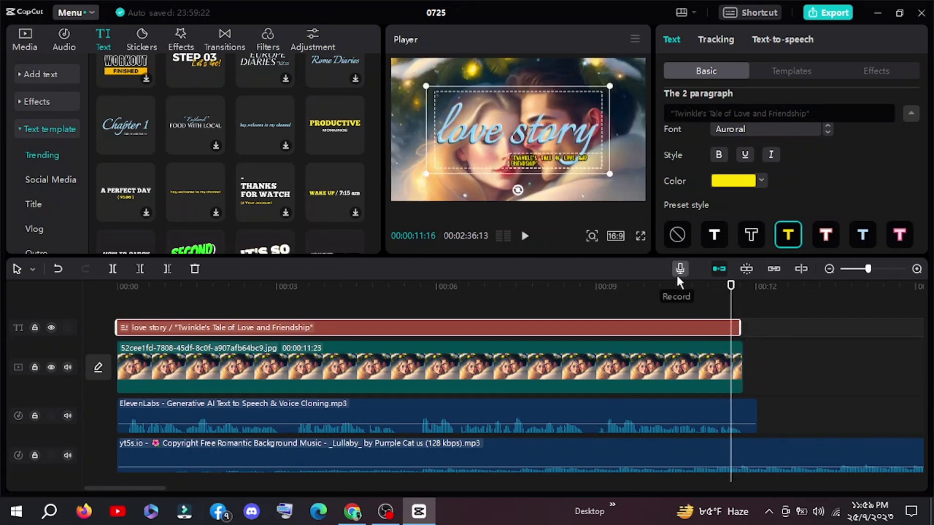
pyautogui.moveTo(386, 511)
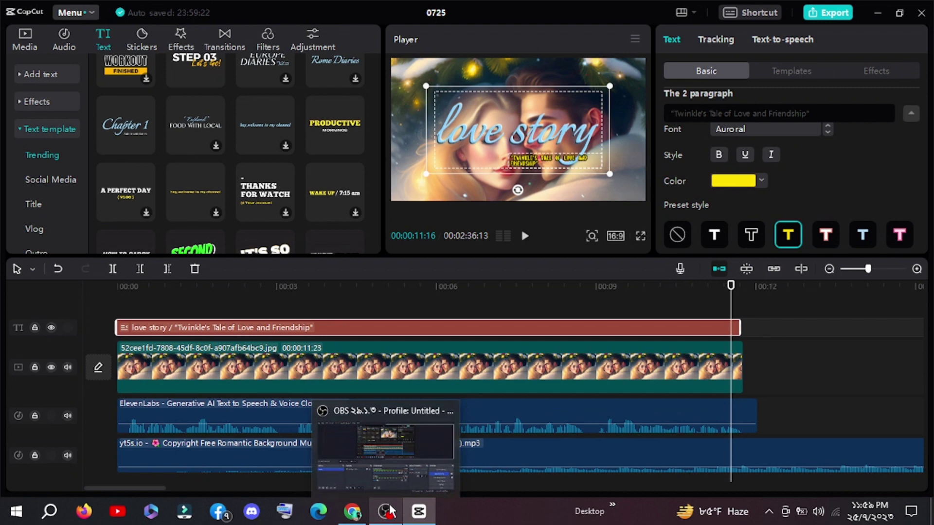